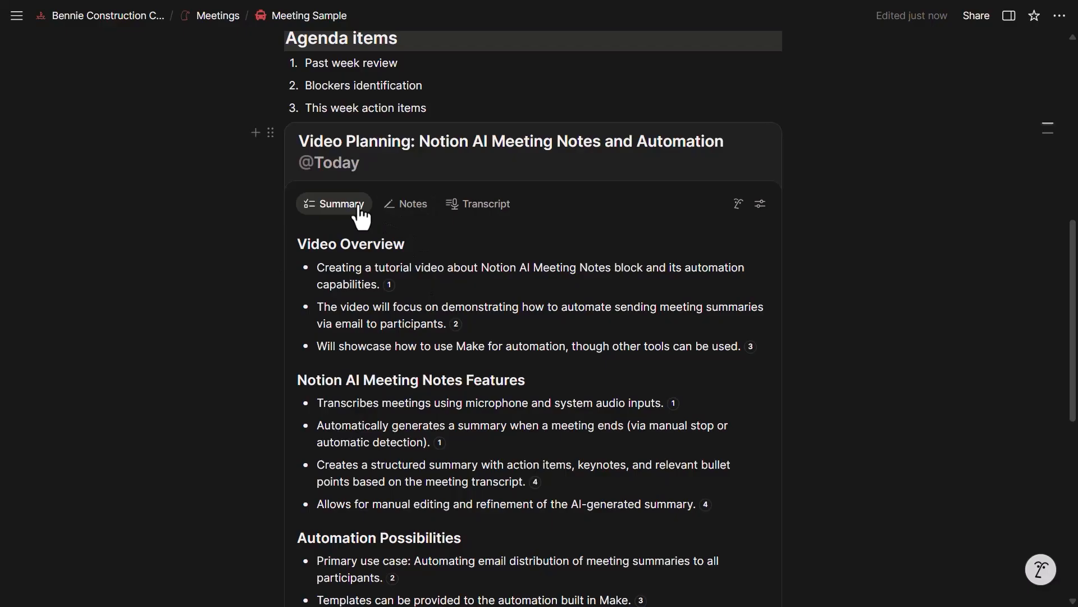
Link Test Contact to the Meeting Sample page through its Contacts property.
{"action": "scroll", "coordinate": [416, 309], "scroll_direction": "up", "scroll_amount": 5}
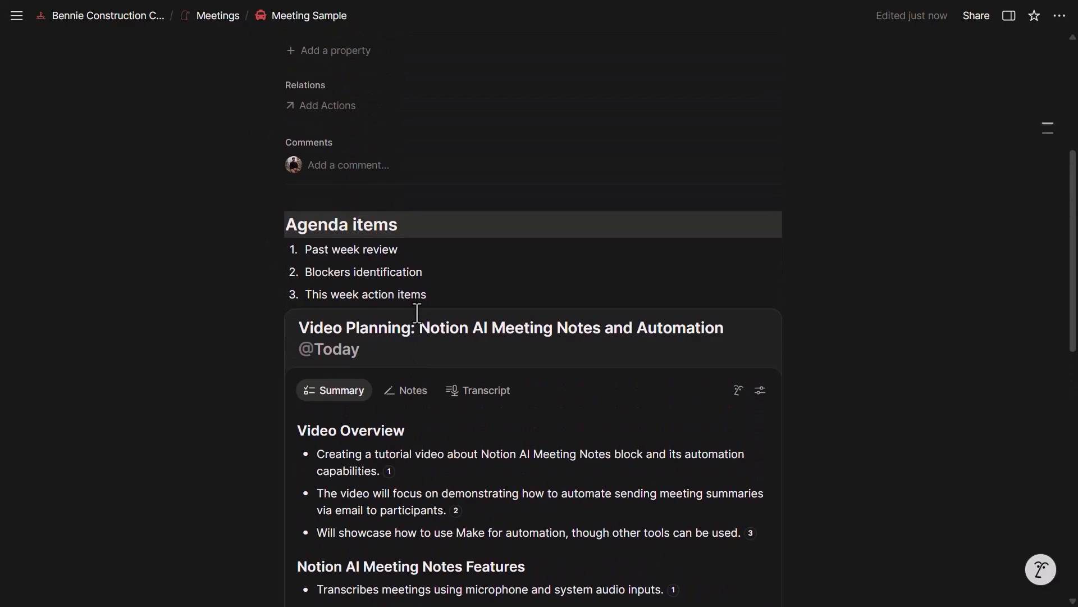
{"action": "scroll", "coordinate": [418, 312], "scroll_direction": "up", "scroll_amount": 1}
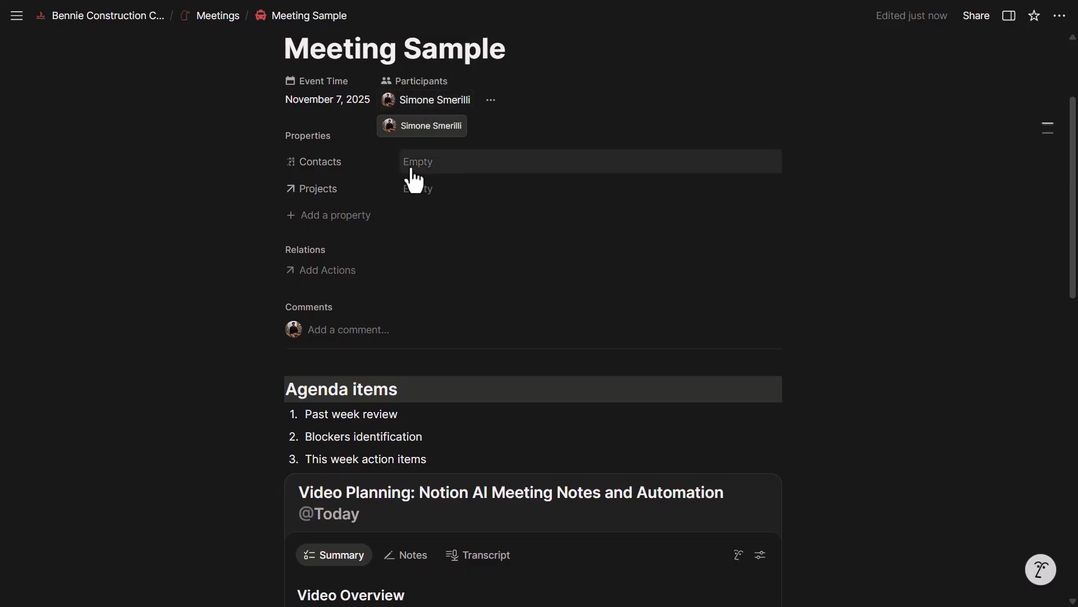
{"action": "left_click", "coordinate": [456, 168]}
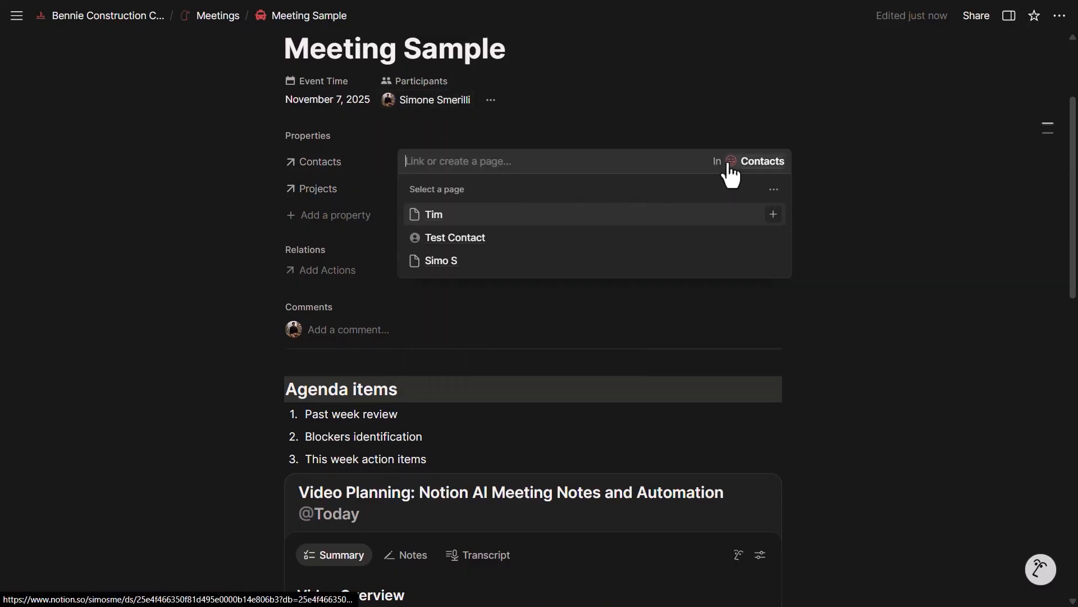
{"action": "left_click", "coordinate": [428, 237]}
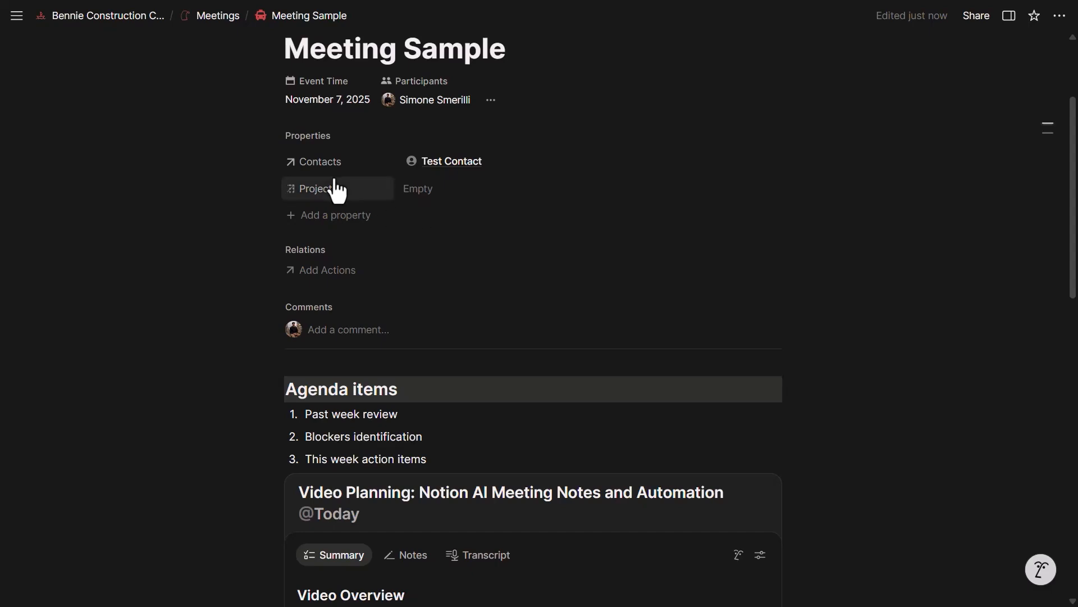
{"action": "left_click", "coordinate": [453, 192]}
{"action": "left_click", "coordinate": [271, 288]}
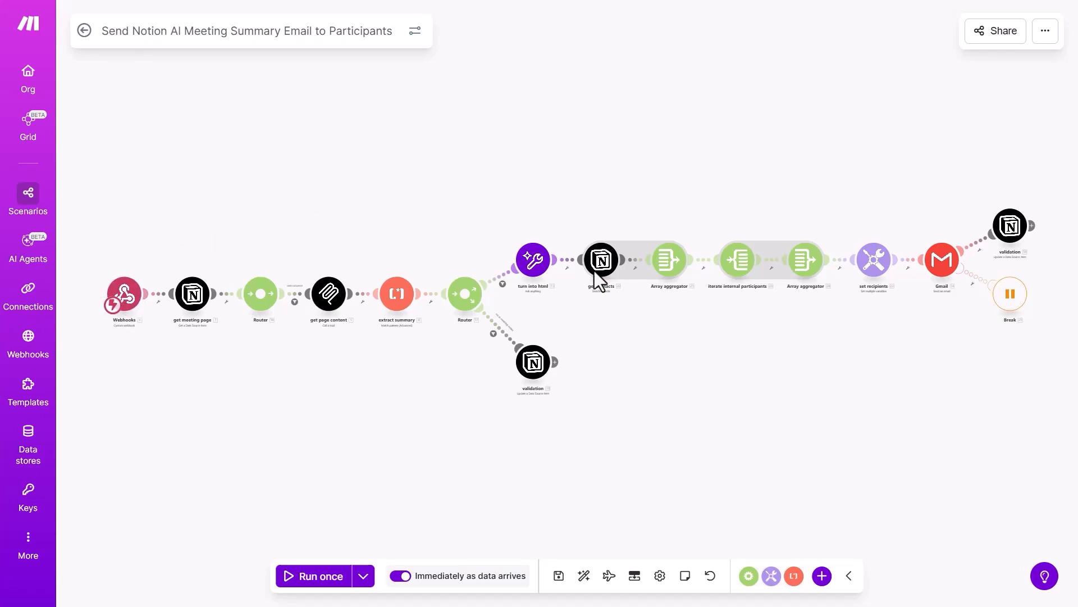
In the Make scenario, review how the get meeting page module is set to retrieve its data source item.
{"action": "scroll", "coordinate": [204, 301], "scroll_direction": "up", "scroll_amount": 5}
{"action": "left_click_drag", "start_coordinate": [224, 394], "coordinate": [390, 363]}
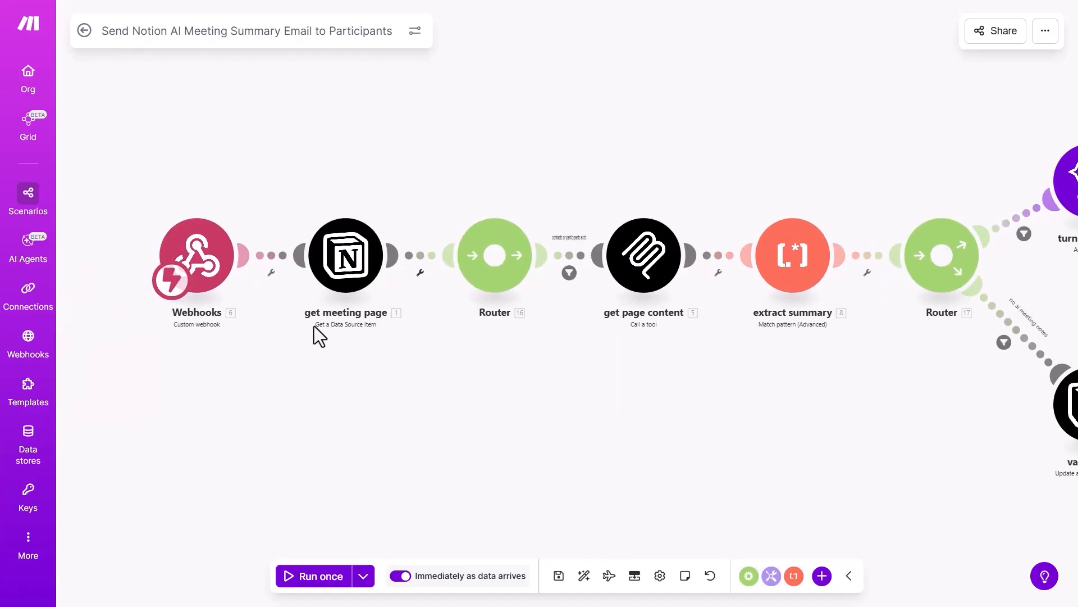
{"action": "left_click", "coordinate": [345, 263]}
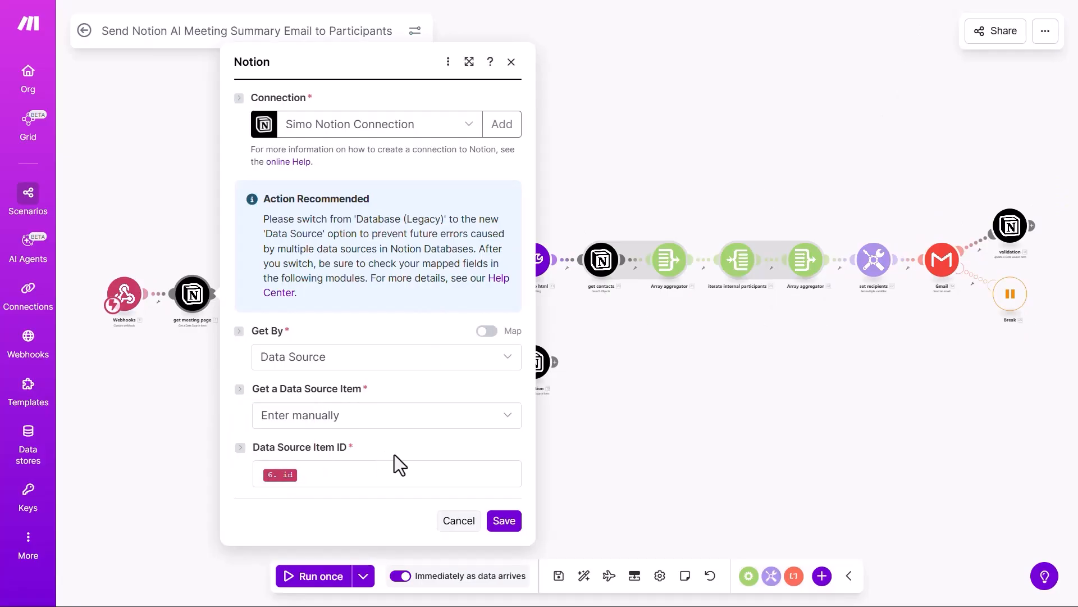
{"action": "left_click", "coordinate": [591, 399]}
Review the filter after the first router and the get page content module's connection, tool name and id argument.
{"action": "left_click", "coordinate": [343, 272]}
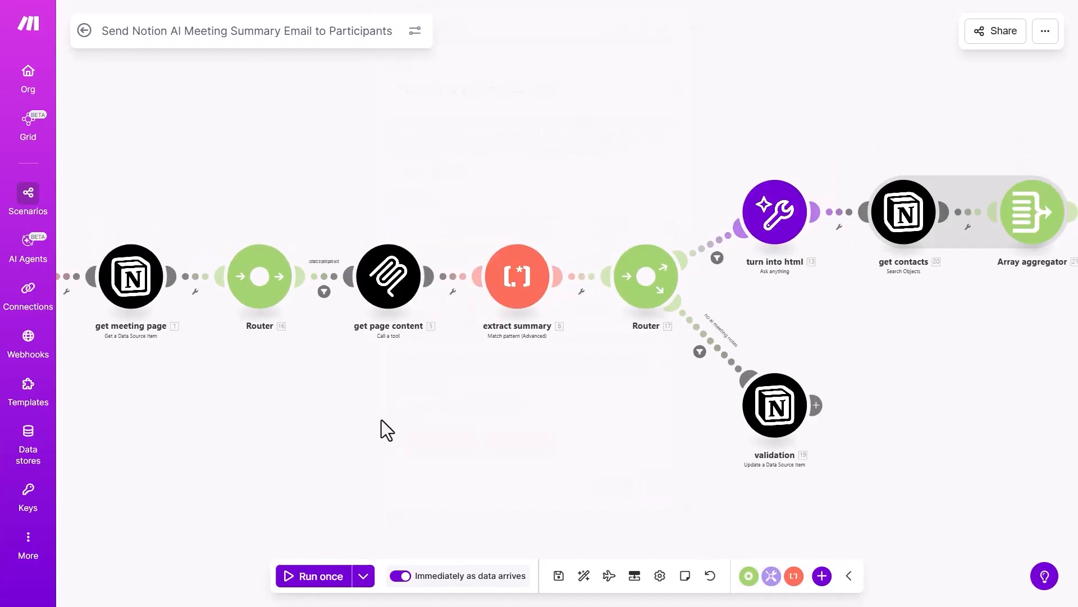
{"action": "left_click_drag", "start_coordinate": [382, 419], "coordinate": [369, 422]}
{"action": "left_click", "coordinate": [390, 296]}
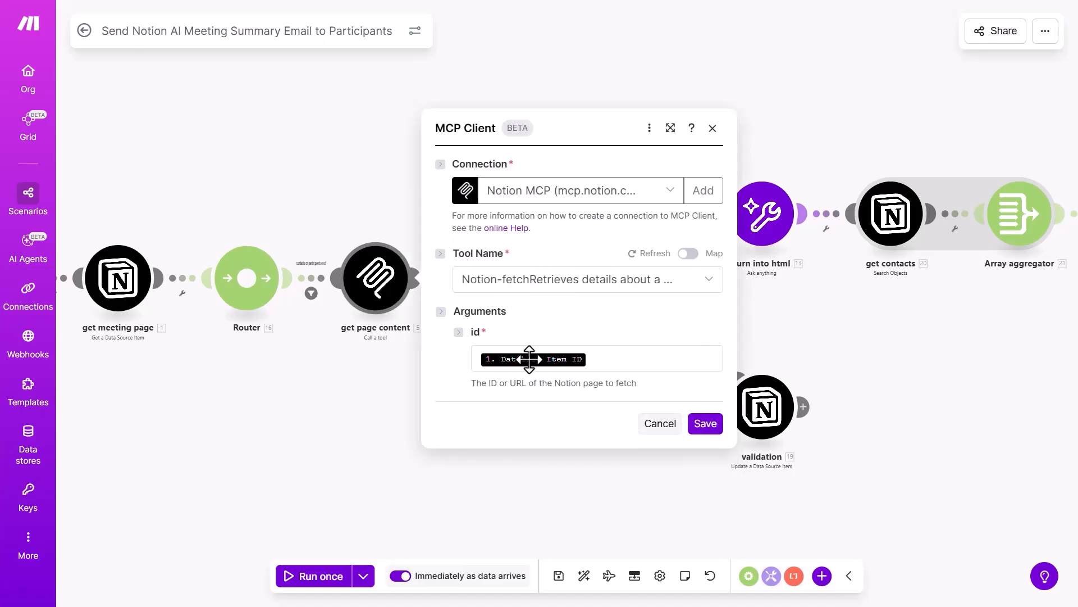
{"action": "mouse_move", "coordinate": [530, 359]}
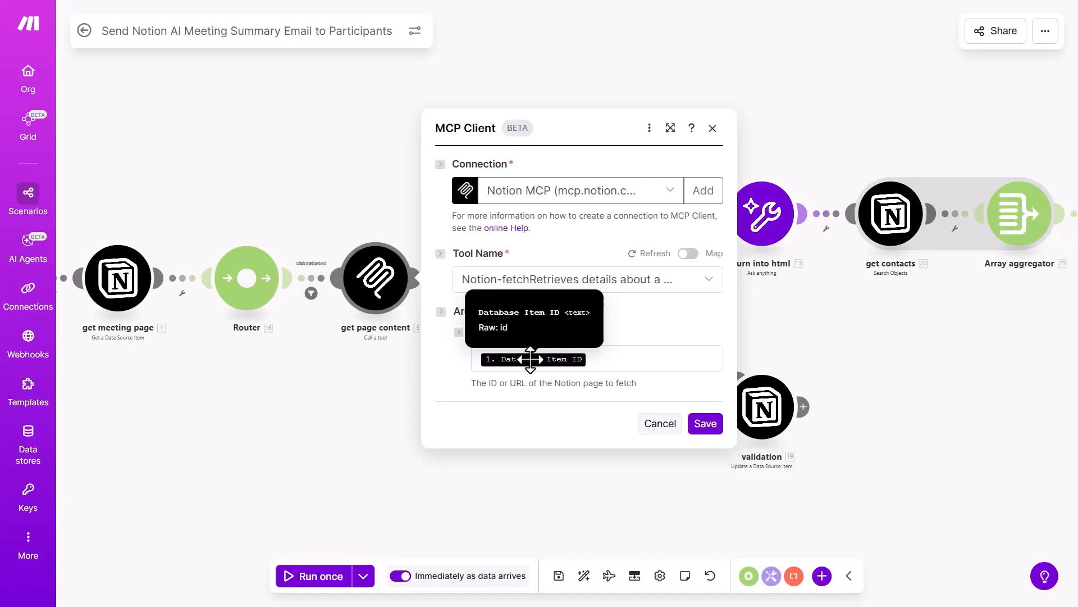
{"action": "left_click", "coordinate": [544, 492]}
{"action": "left_click", "coordinate": [822, 575]}
{"action": "left_click", "coordinate": [551, 466]}
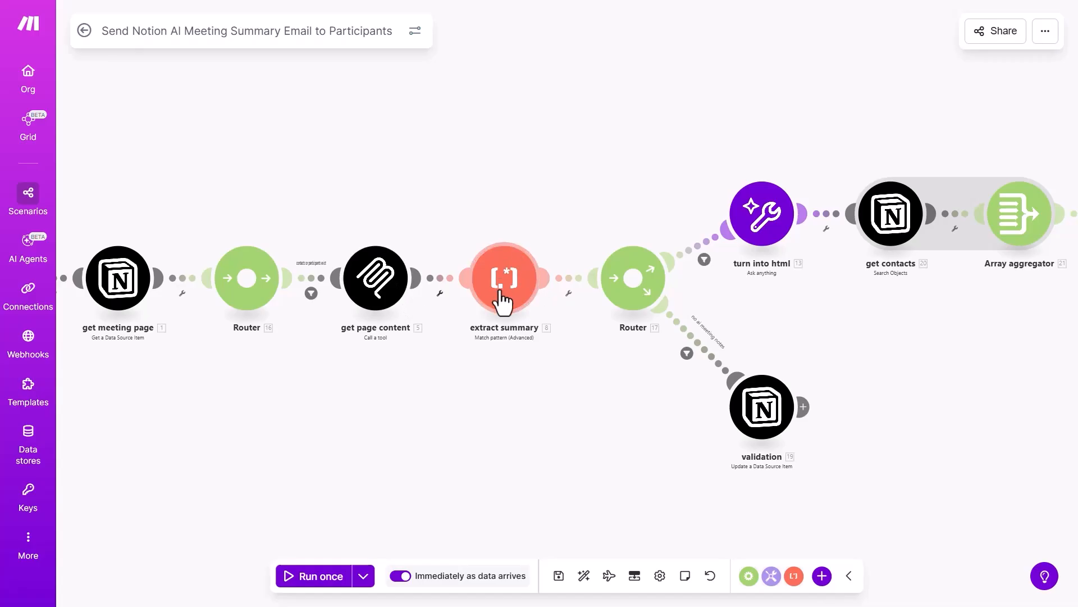
Examine the extract summary module's regular expression pattern and the source text it is matched against.
{"action": "scroll", "coordinate": [500, 290], "scroll_direction": "up", "scroll_amount": 2}
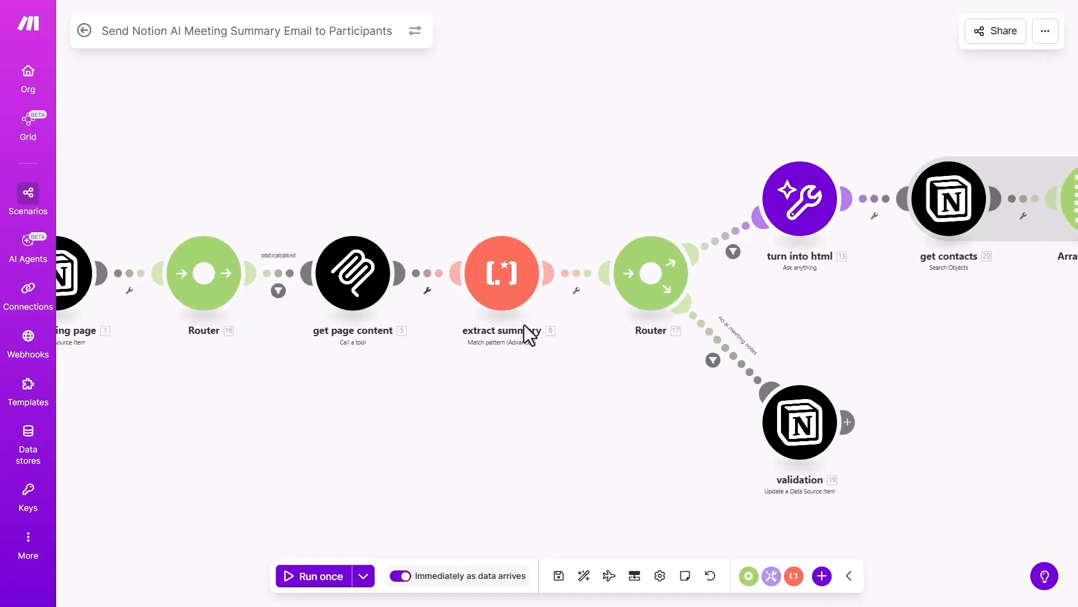
{"action": "left_click", "coordinate": [500, 290]}
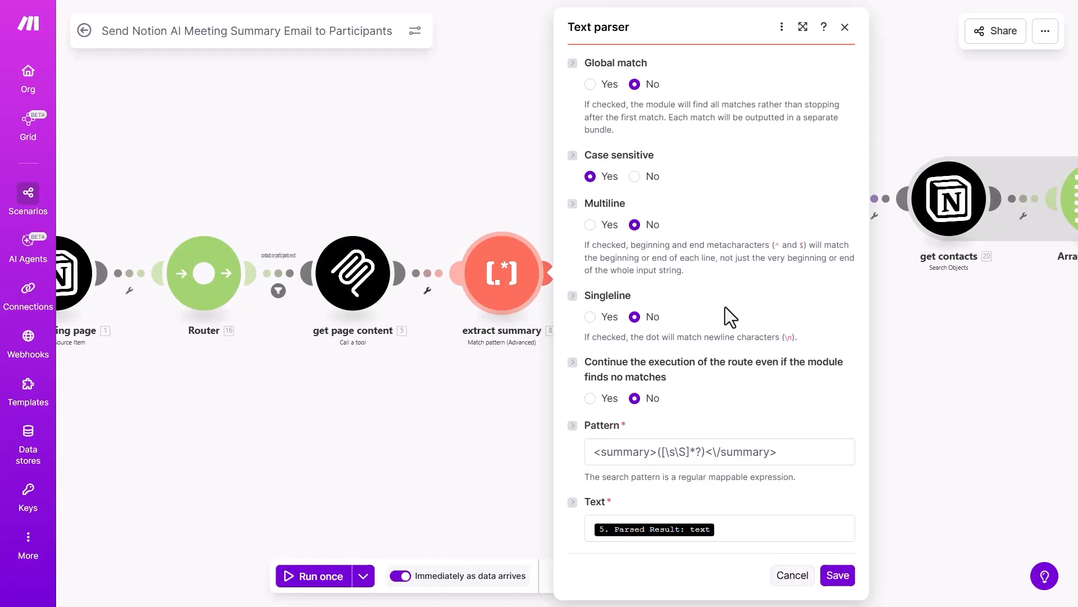
{"action": "left_click", "coordinate": [751, 524]}
{"action": "left_click_drag", "start_coordinate": [593, 452], "coordinate": [808, 451]}
{"action": "left_click", "coordinate": [807, 450]}
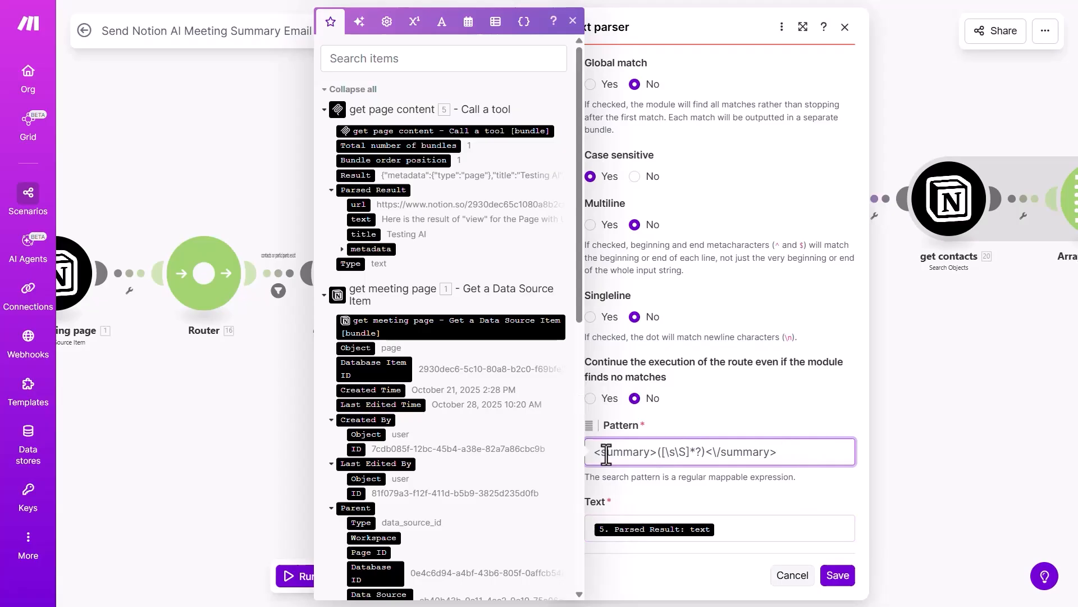
{"action": "left_click_drag", "start_coordinate": [706, 453], "coordinate": [805, 452]}
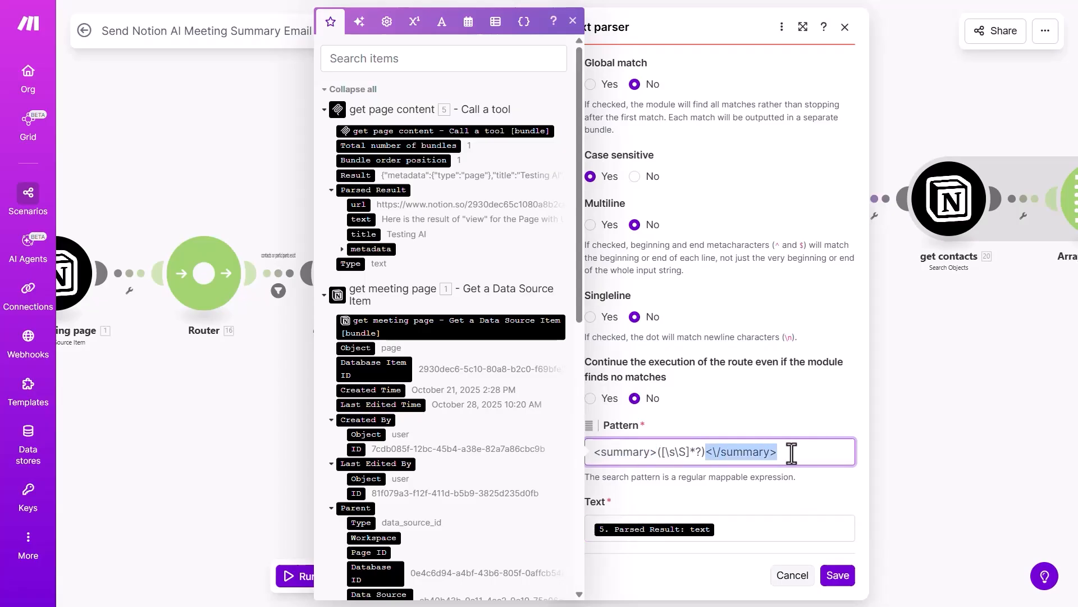
{"action": "left_click", "coordinate": [791, 452]}
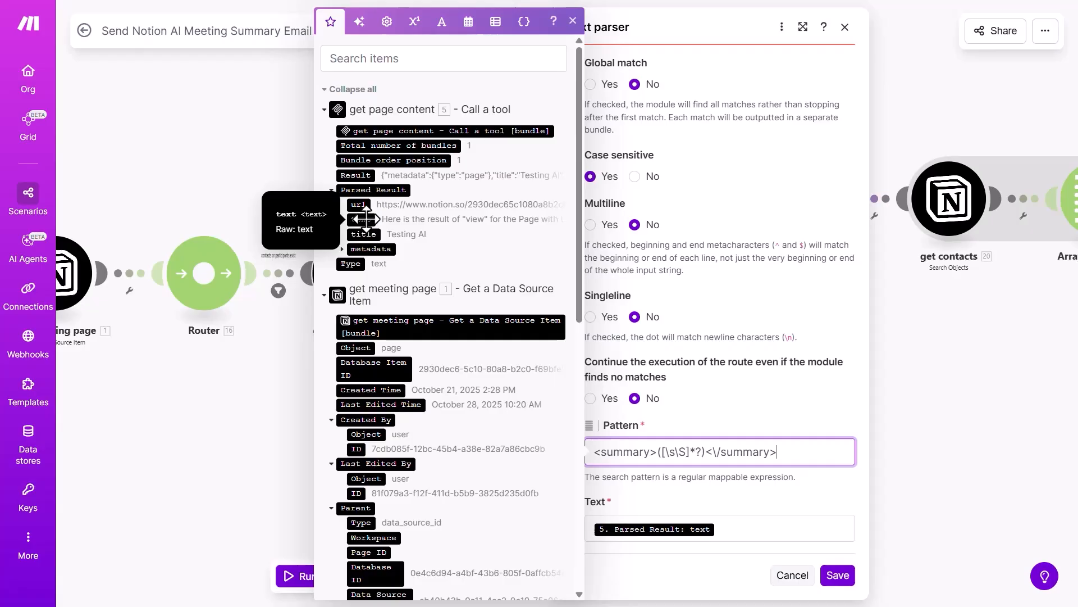
{"action": "triple_click", "coordinate": [713, 452]}
{"action": "left_click", "coordinate": [725, 421]}
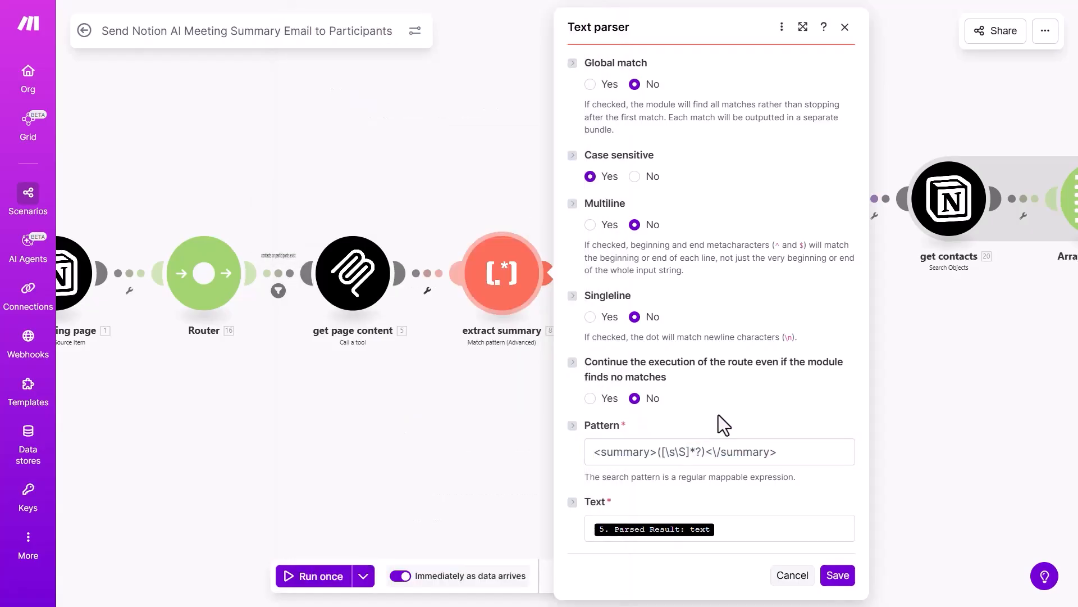
{"action": "left_click", "coordinate": [969, 421]}
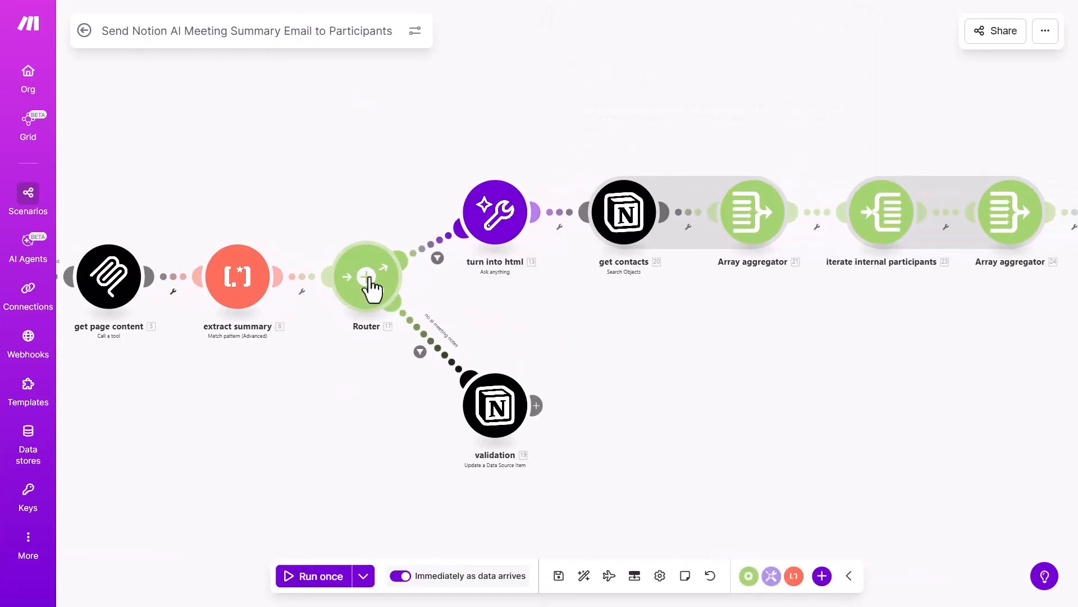
Review the no ai meeting notes route's filter condition and the Summary Email Status value written by its validation module.
{"action": "left_click", "coordinate": [438, 351]}
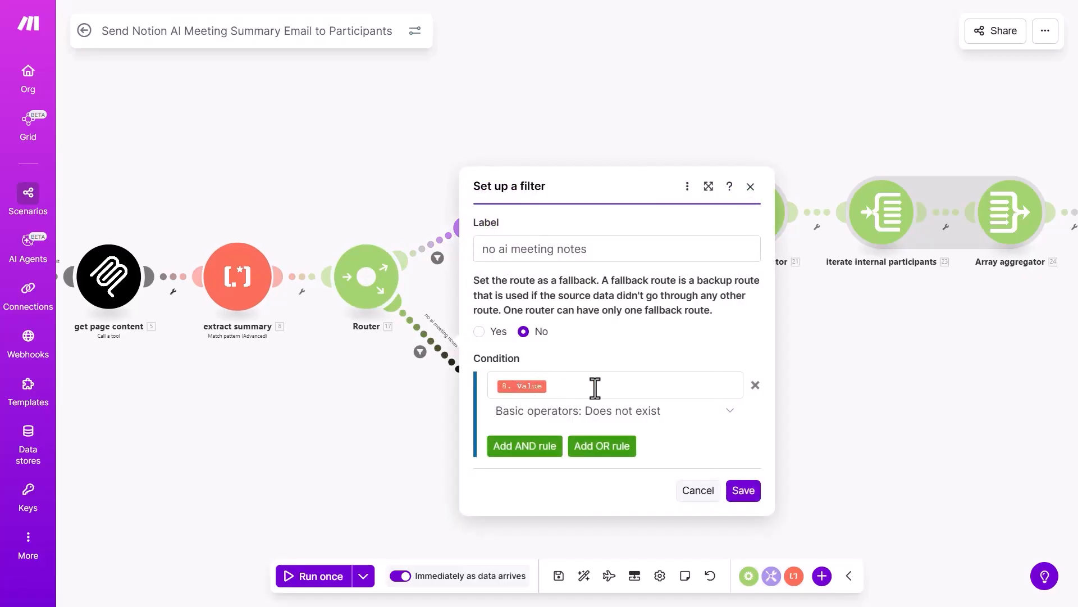
{"action": "left_click", "coordinate": [383, 439]}
{"action": "left_click", "coordinate": [482, 419]}
{"action": "scroll", "coordinate": [669, 349], "scroll_direction": "down", "scroll_amount": 4}
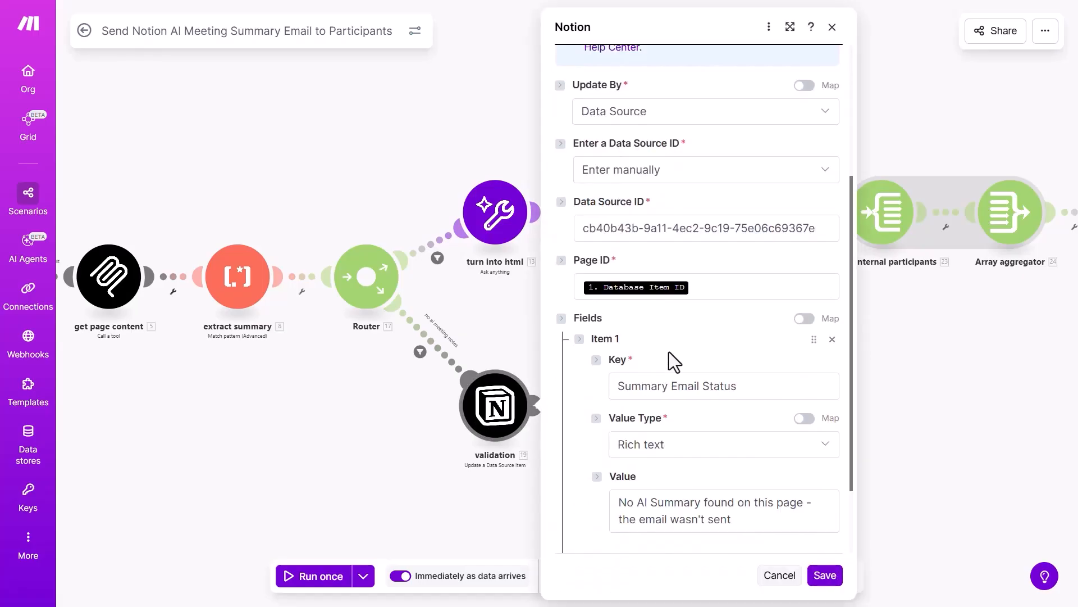
{"action": "scroll", "coordinate": [669, 352], "scroll_direction": "down", "scroll_amount": 2}
{"action": "left_click_drag", "start_coordinate": [617, 401], "coordinate": [735, 427]}
{"action": "left_click", "coordinate": [734, 430]}
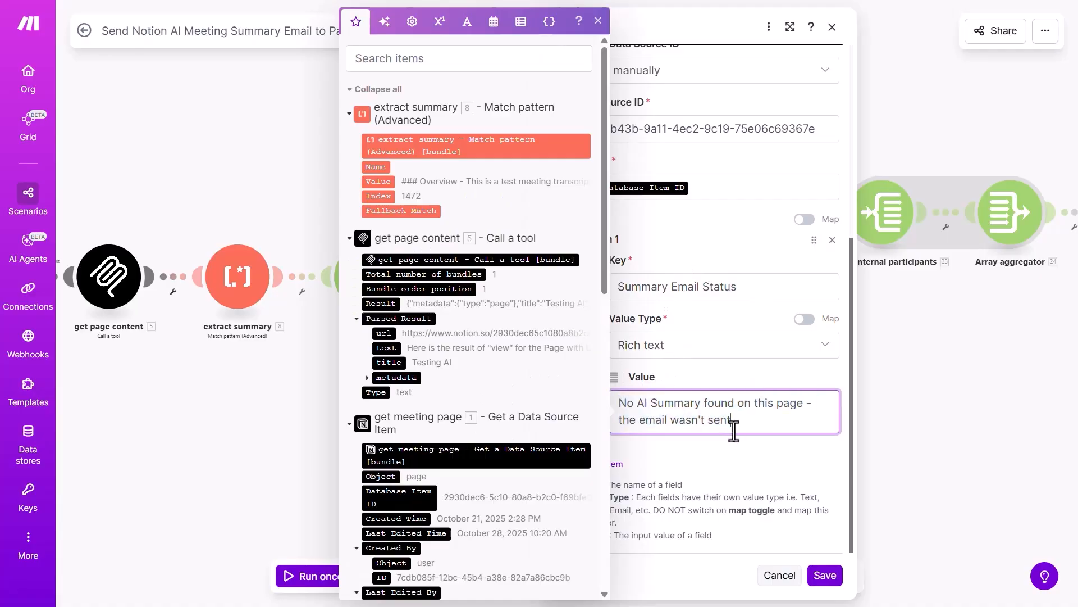
{"action": "left_click", "coordinate": [734, 454]}
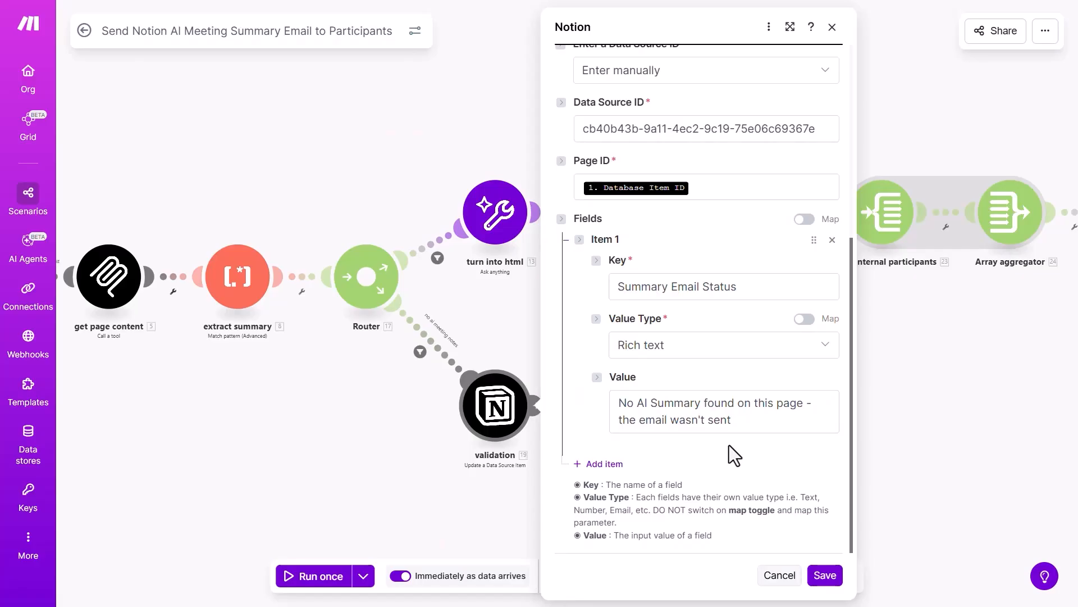
{"action": "left_click", "coordinate": [536, 451]}
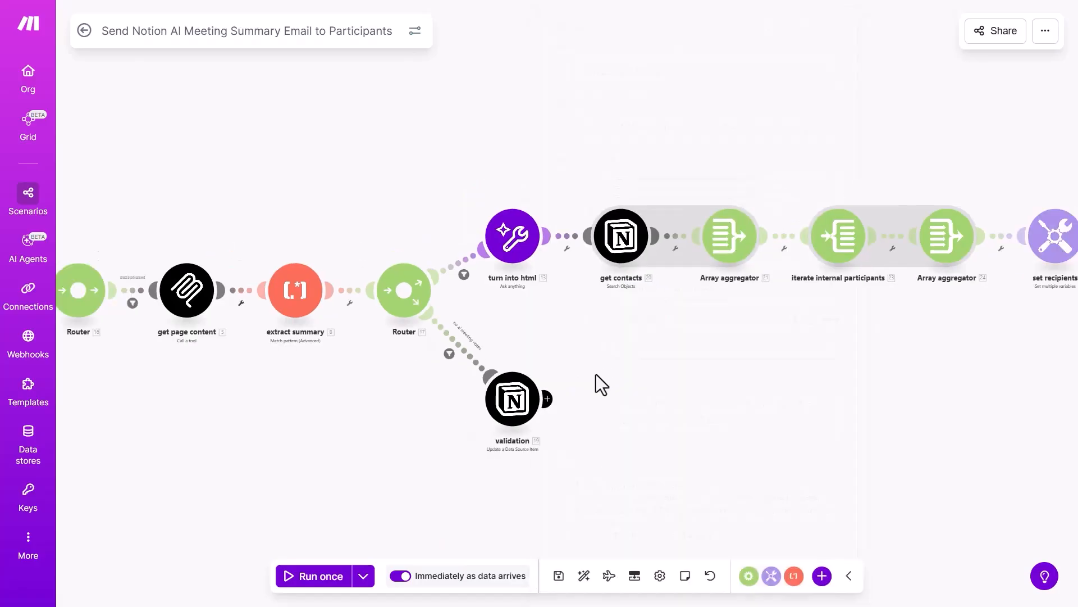
Examine the Summary Email Status value written by the validation module that follows Gmail.
{"action": "left_click_drag", "start_coordinate": [659, 348], "coordinate": [532, 375]}
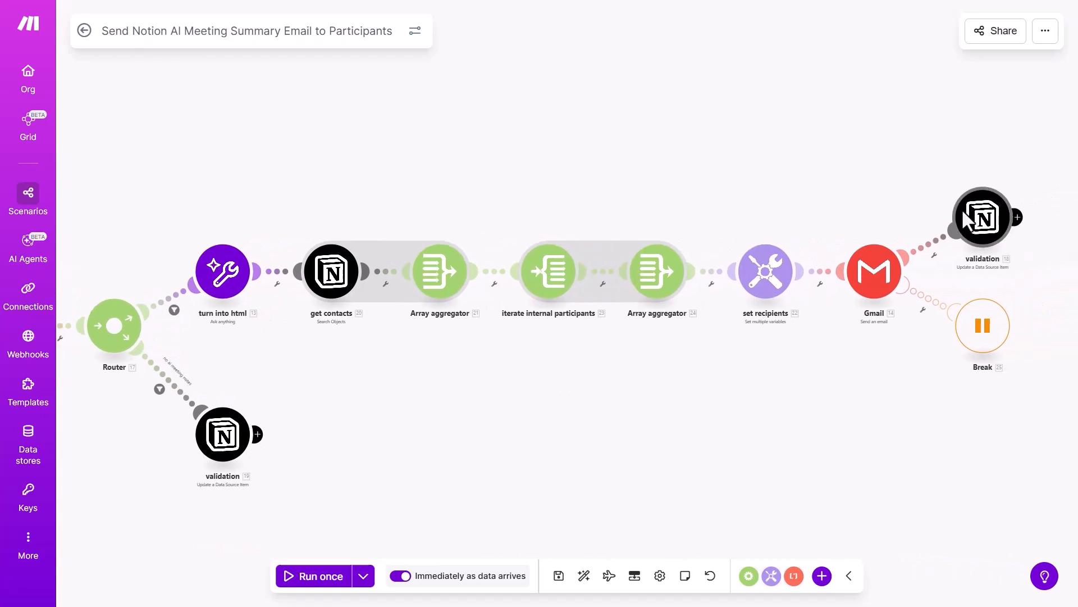
{"action": "left_click", "coordinate": [961, 235]}
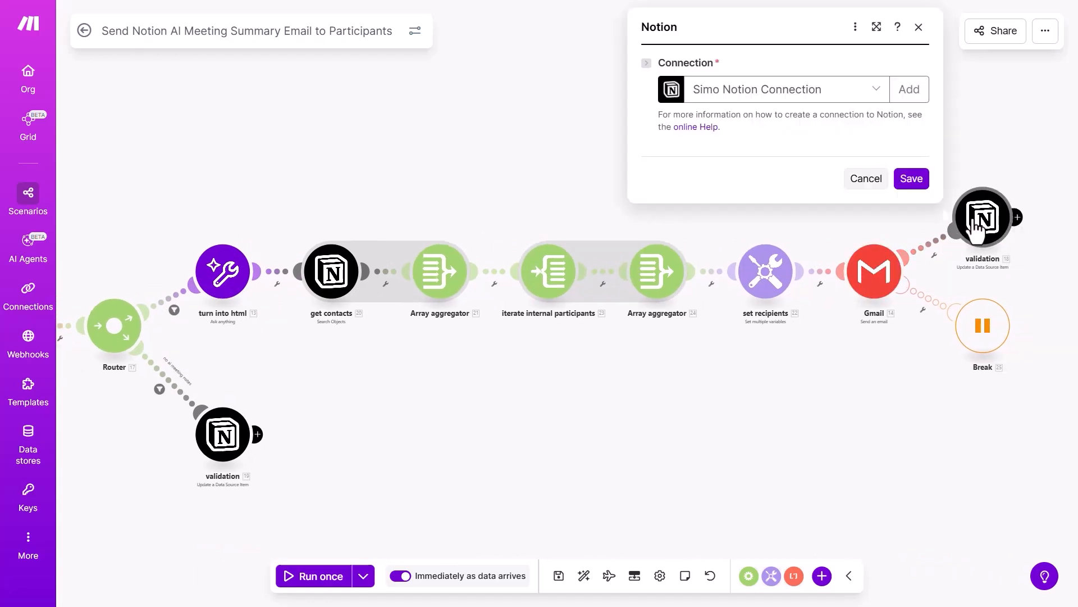
{"action": "scroll", "coordinate": [719, 311], "scroll_direction": "down", "scroll_amount": 5}
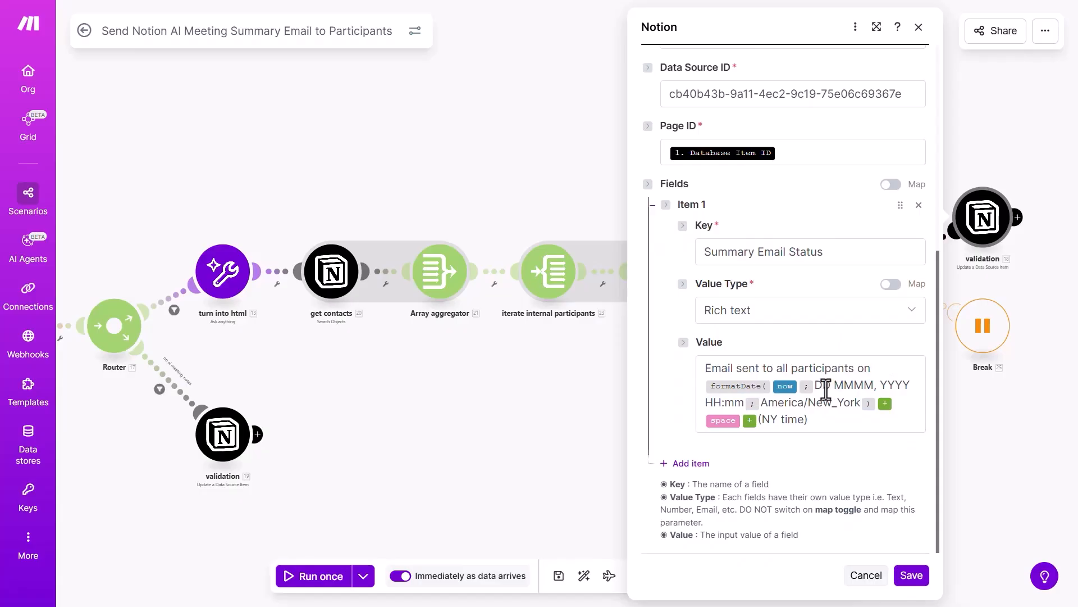
{"action": "left_click", "coordinate": [516, 437]}
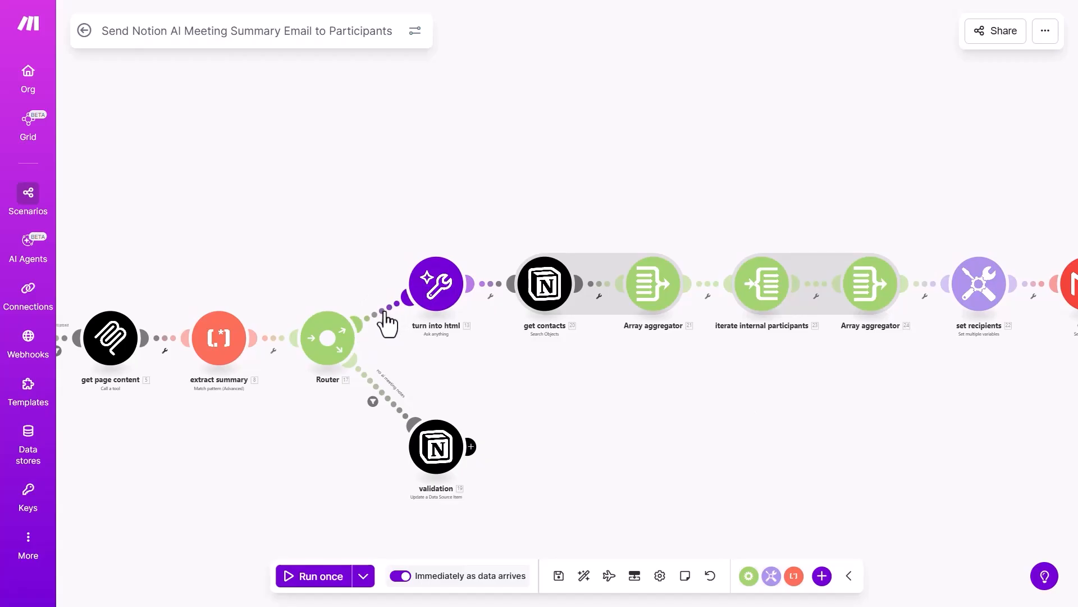
Review the filter condition leading to the turn into html module, and that module's AI model and markdown conversion prompt.
{"action": "left_click", "coordinate": [386, 322]}
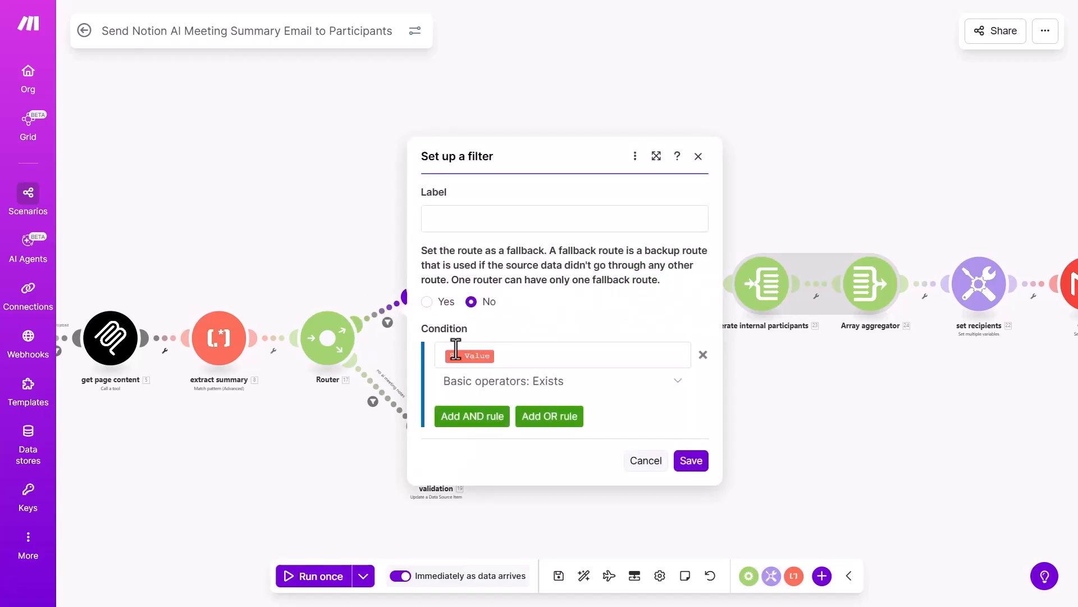
{"action": "left_click", "coordinate": [691, 460]}
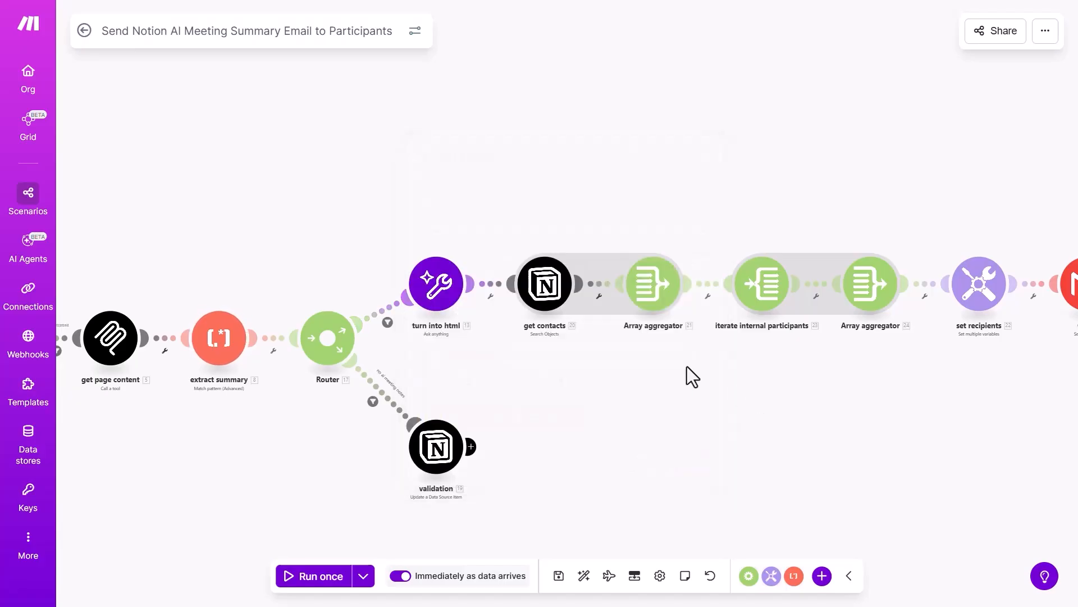
{"action": "left_click", "coordinate": [419, 287]}
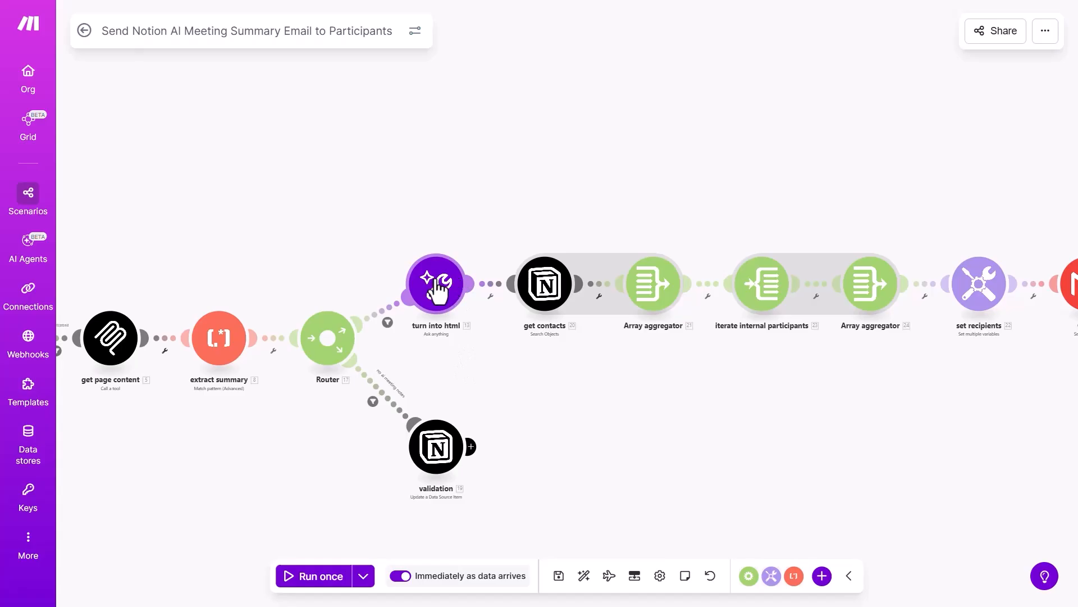
{"action": "left_click_drag", "start_coordinate": [323, 264], "coordinate": [282, 249]}
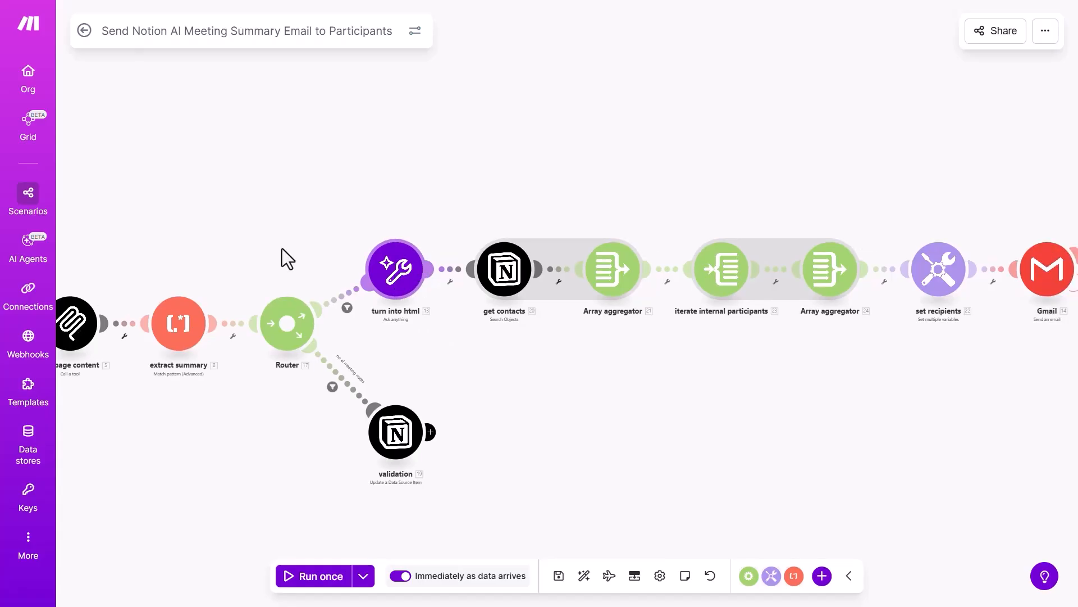
{"action": "left_click", "coordinate": [387, 272]}
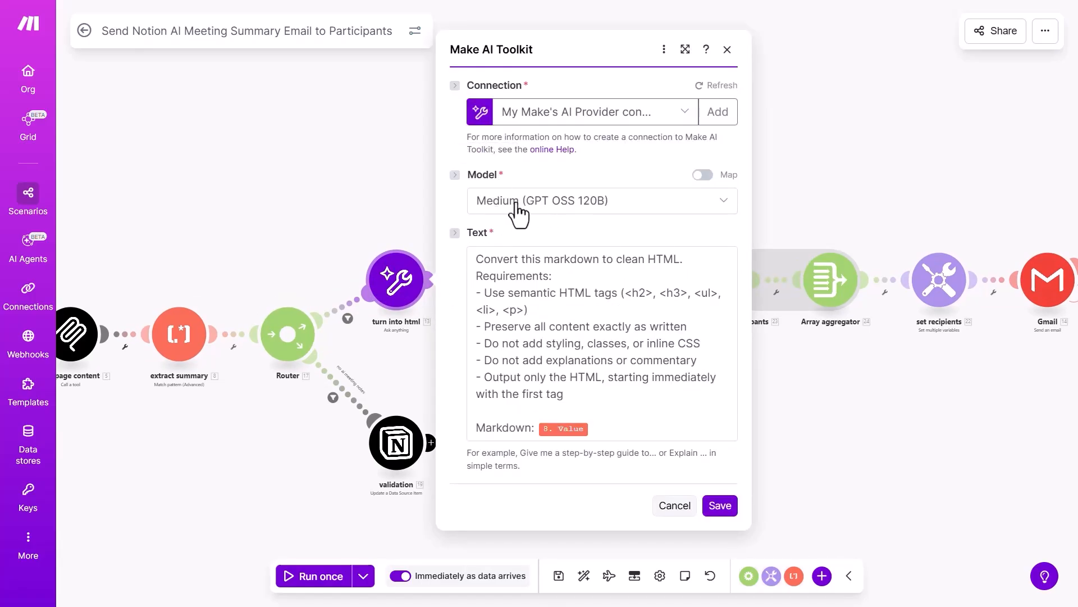
{"action": "left_click_drag", "start_coordinate": [476, 259], "coordinate": [586, 390]}
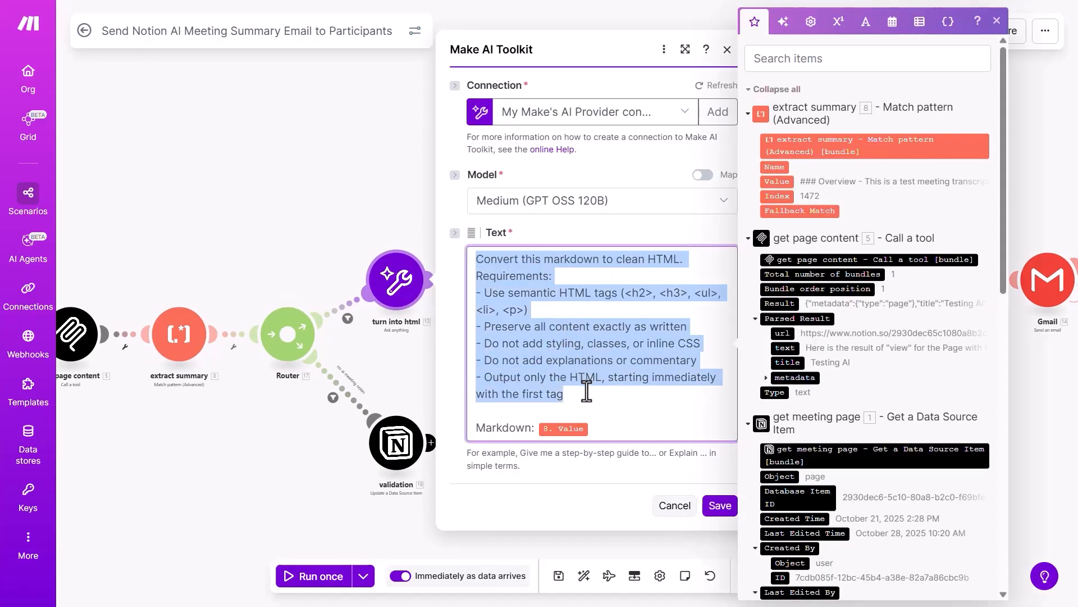
{"action": "left_click", "coordinate": [586, 390]}
{"action": "left_click", "coordinate": [597, 432]}
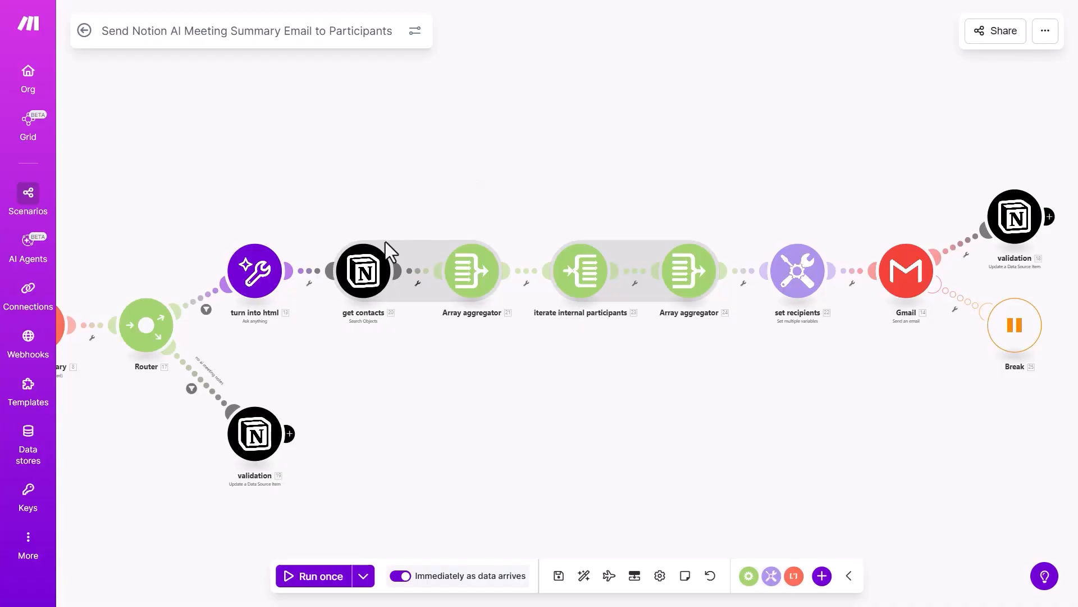
Review the get contacts module's Notion data source settings and its Meetings relation filter on the Database Item ID.
{"action": "left_click", "coordinate": [365, 278]}
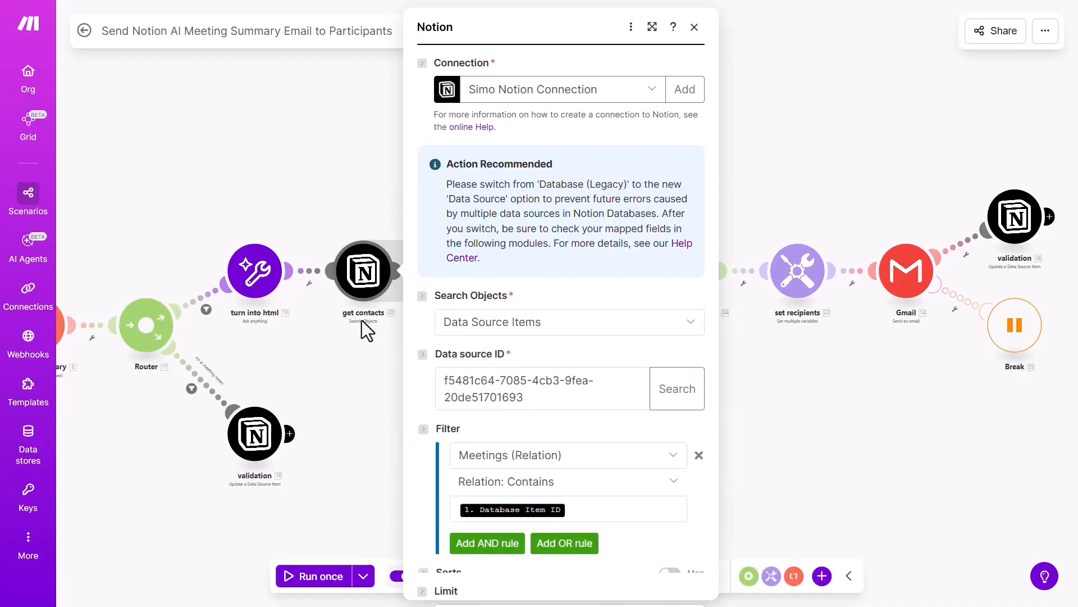
{"action": "scroll", "coordinate": [525, 331], "scroll_direction": "down", "scroll_amount": 3}
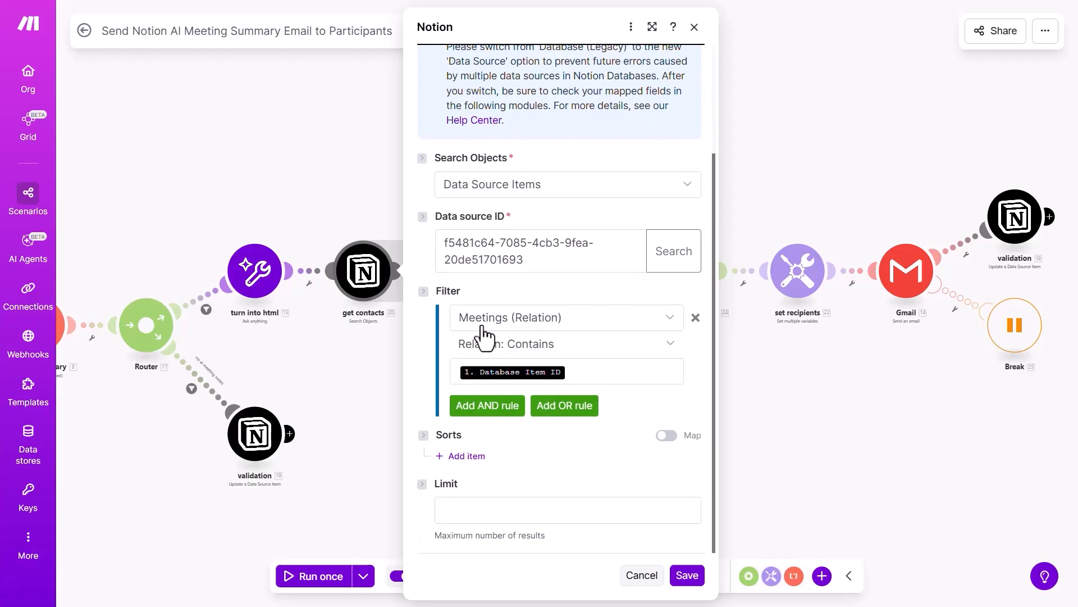
{"action": "scroll", "coordinate": [334, 362], "scroll_direction": "down", "scroll_amount": 2}
{"action": "left_click_drag", "start_coordinate": [335, 364], "coordinate": [588, 339]}
{"action": "left_click", "coordinate": [630, 368]}
{"action": "left_click_drag", "start_coordinate": [630, 368], "coordinate": [480, 346]}
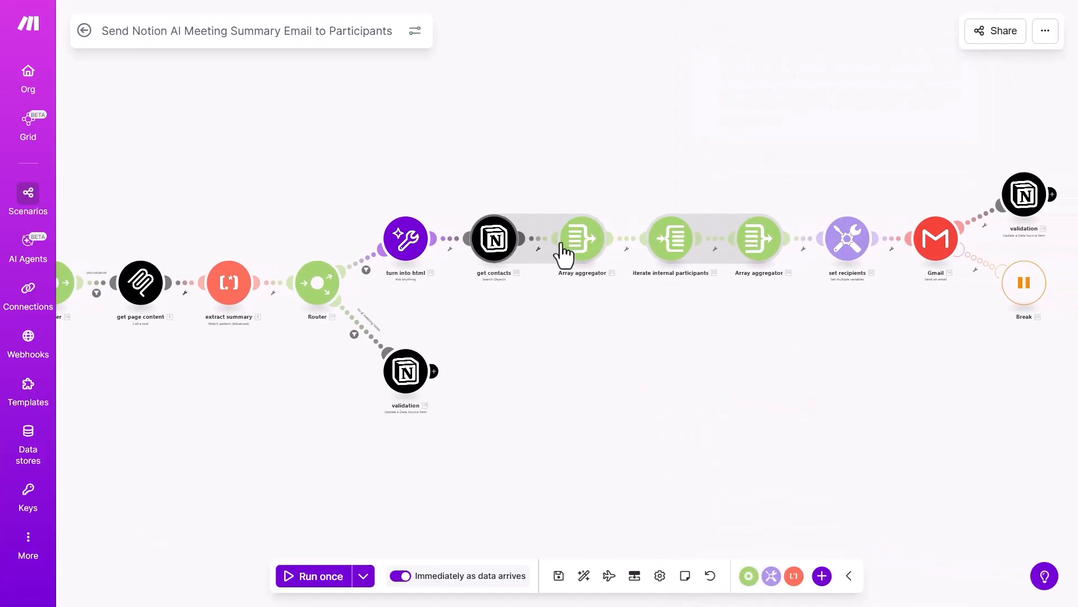
Examine the source module and aggregated fields of the array aggregator that follows get contacts.
{"action": "scroll", "coordinate": [554, 253], "scroll_direction": "up", "scroll_amount": 2}
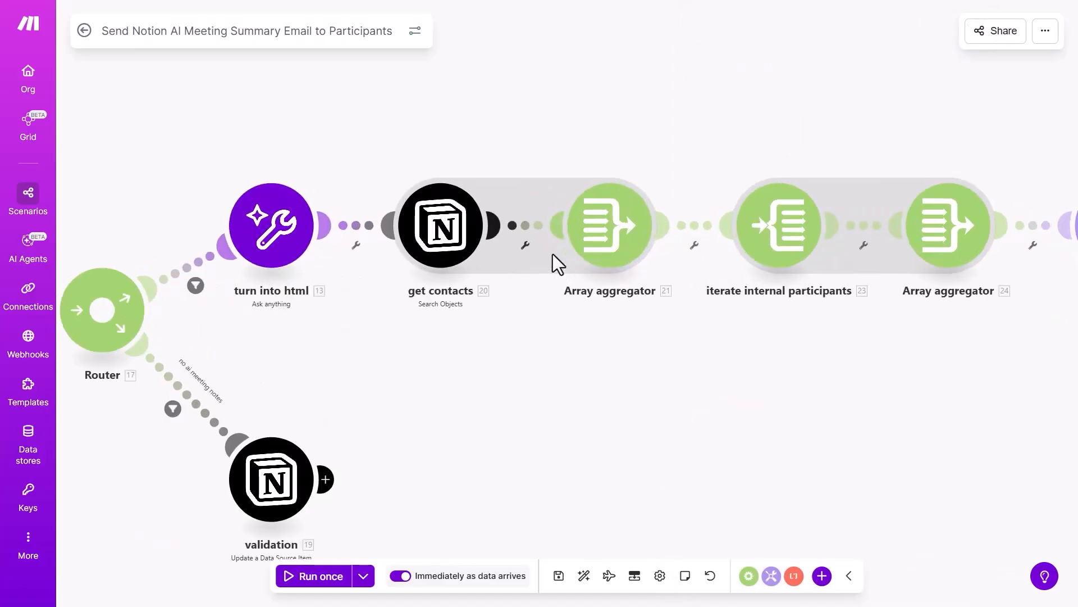
{"action": "left_click", "coordinate": [584, 256]}
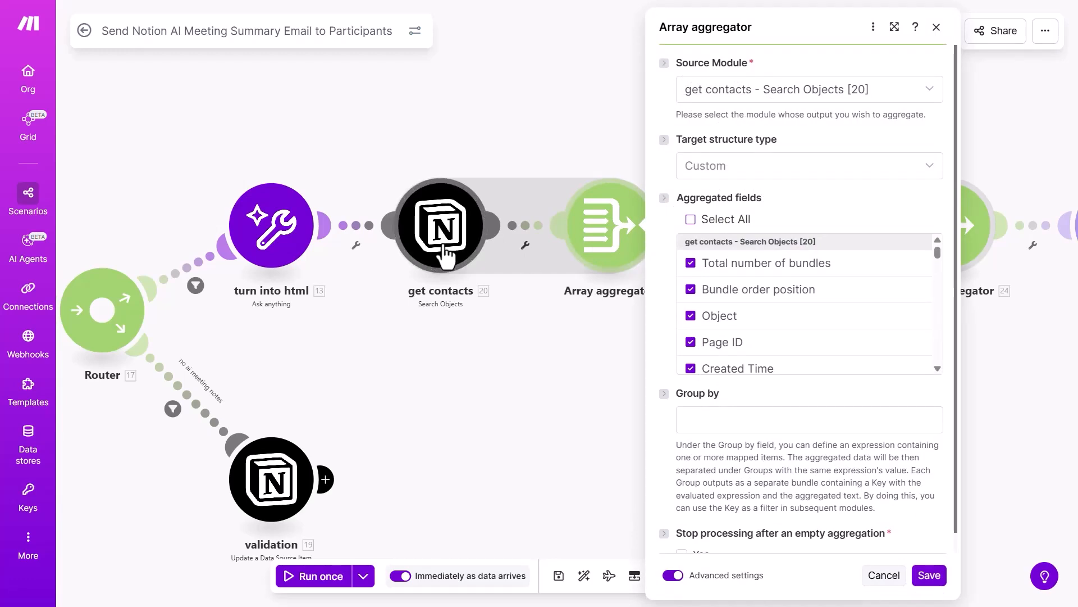
{"action": "scroll", "coordinate": [713, 325], "scroll_direction": "down", "scroll_amount": 4}
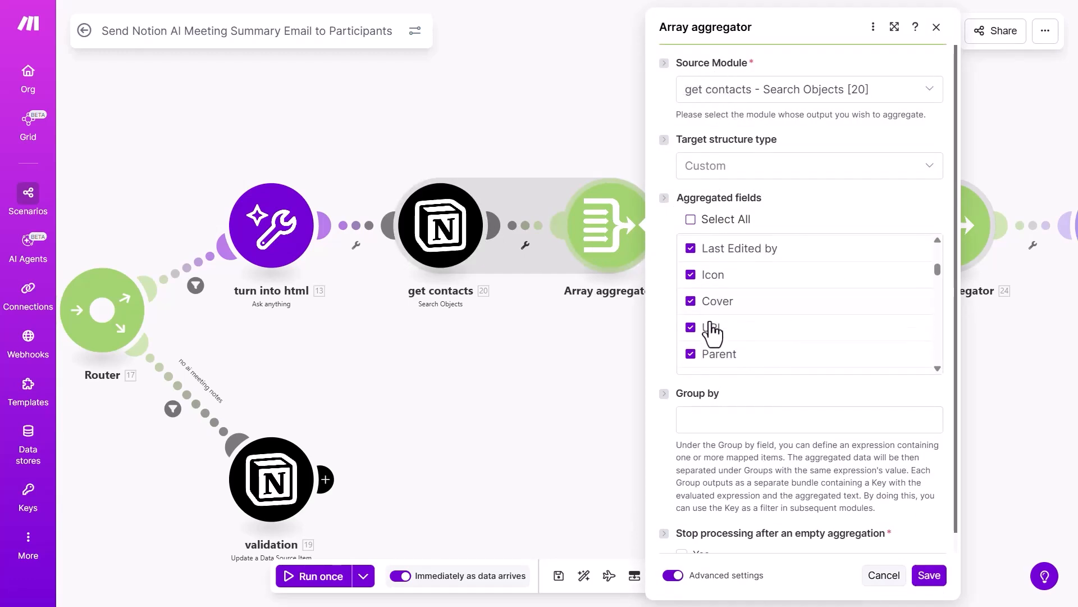
{"action": "scroll", "coordinate": [713, 331], "scroll_direction": "down", "scroll_amount": 5}
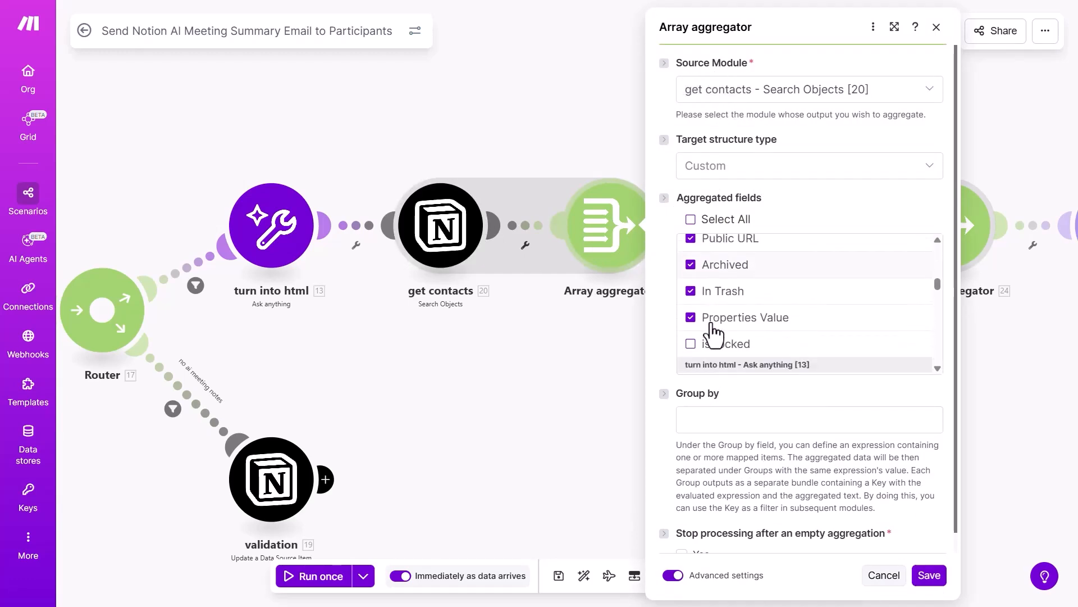
{"action": "left_click", "coordinate": [583, 421]}
{"action": "left_click_drag", "start_coordinate": [712, 356], "coordinate": [486, 354]}
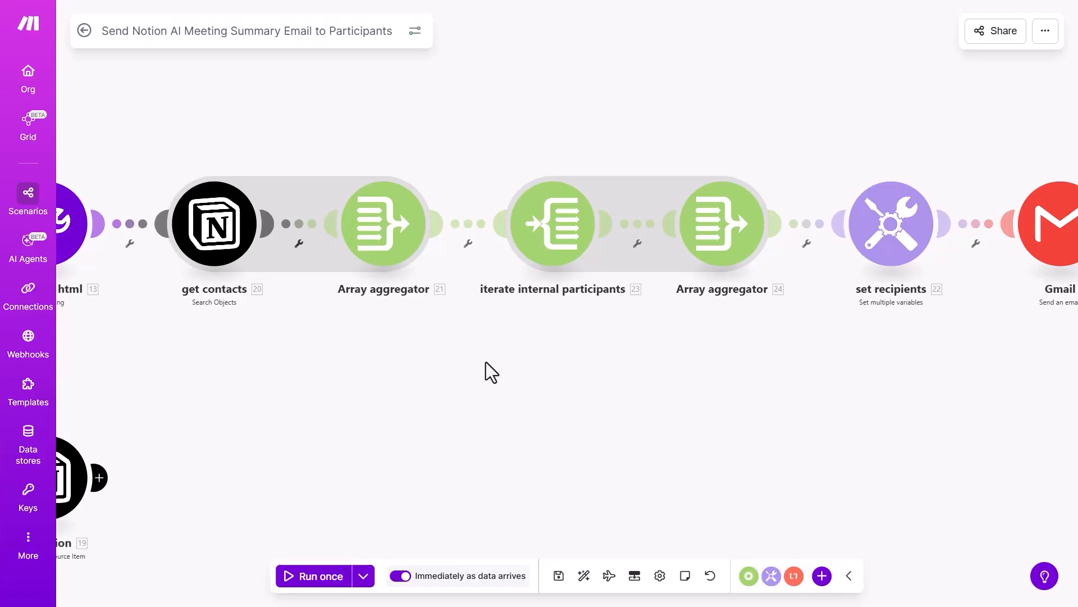
Switch to the Meeting Sample page in Notion and inspect its Participants and Contacts properties.
{"action": "key", "text": "alt+Tab"}
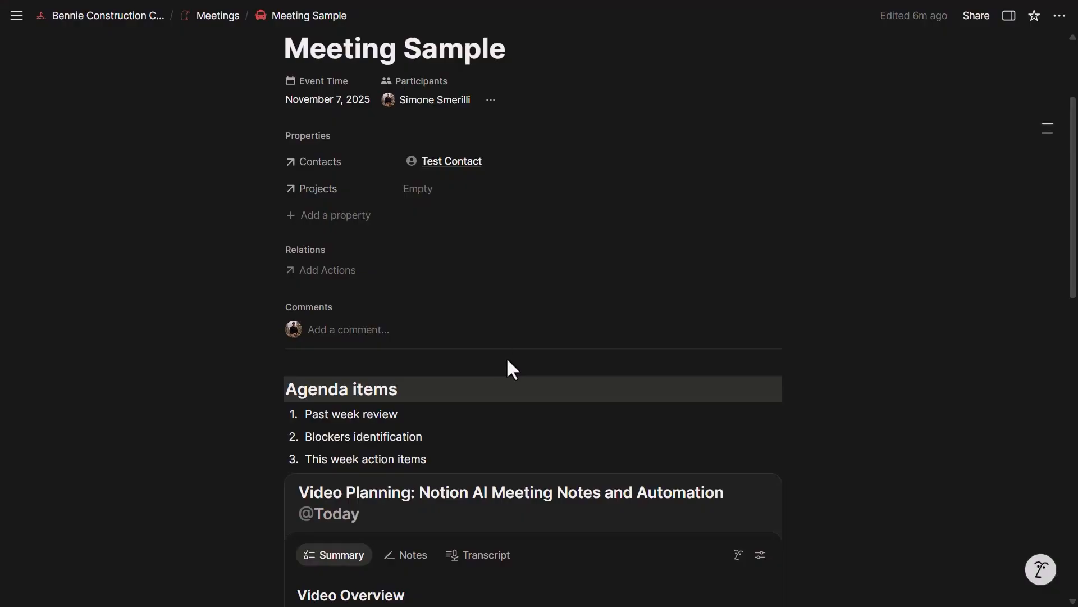
{"action": "scroll", "coordinate": [542, 249], "scroll_direction": "up", "scroll_amount": 1}
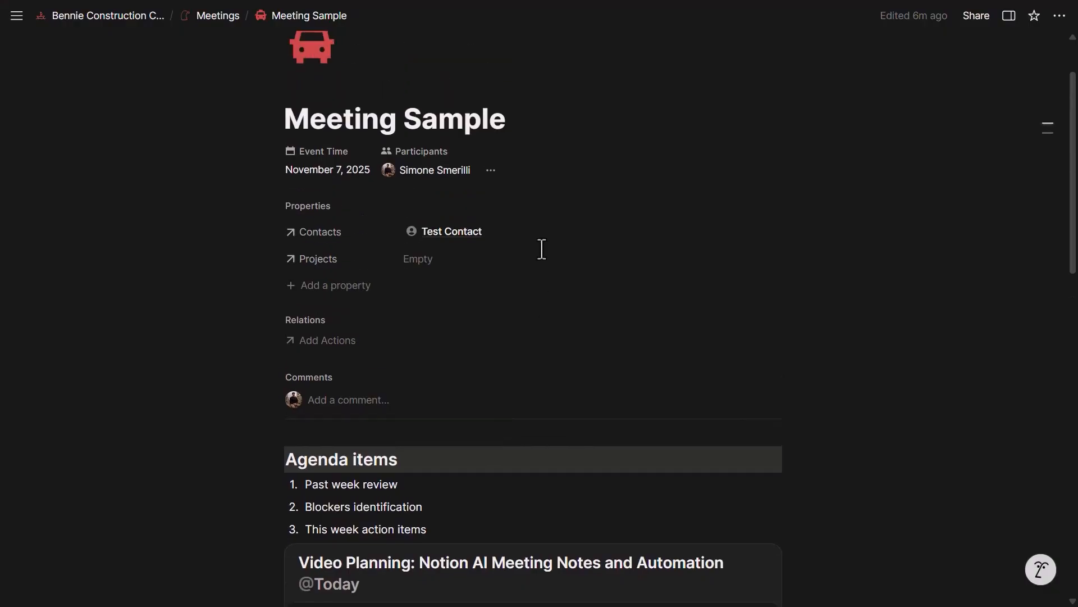
{"action": "left_click", "coordinate": [435, 170]}
{"action": "left_click", "coordinate": [445, 247]}
{"action": "mouse_move", "coordinate": [448, 178]}
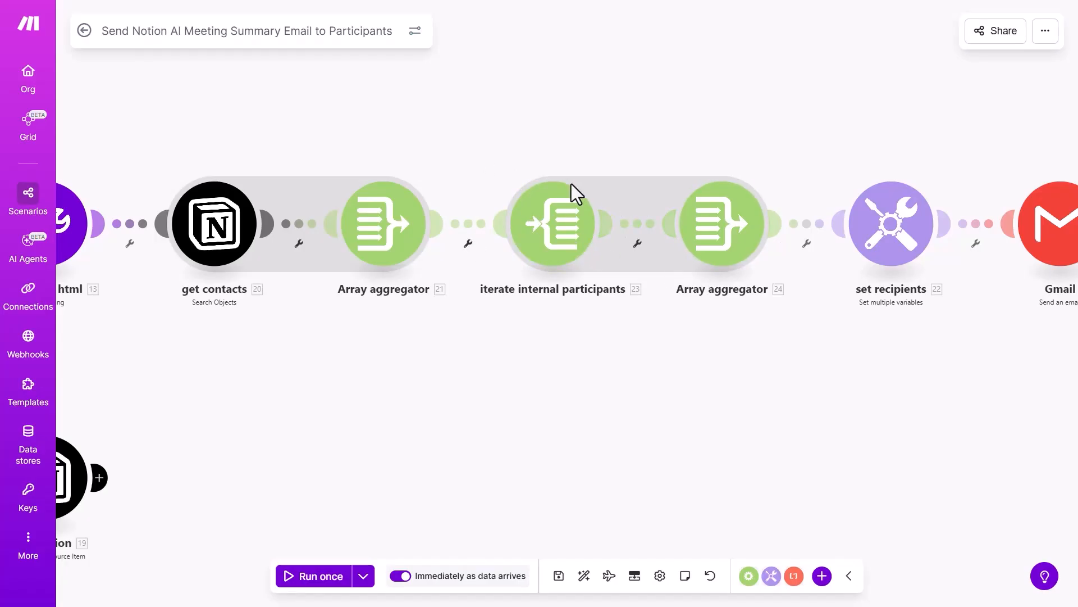
In the Make scenario, review the array mapped in iterate internal participants and the aggregated fields of the array aggregator following it.
{"action": "left_click", "coordinate": [556, 222]}
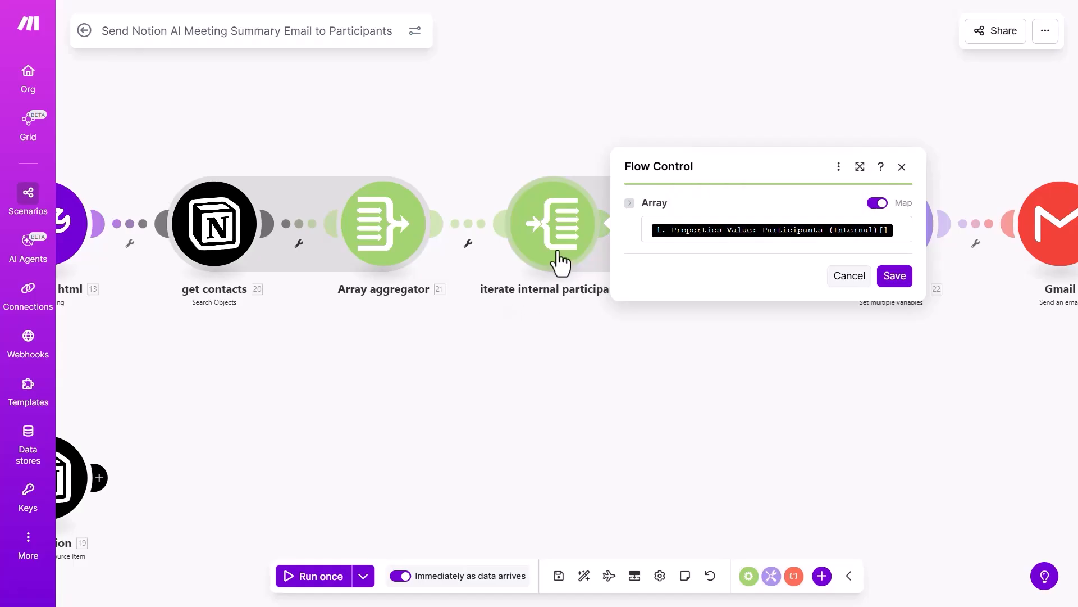
{"action": "left_click_drag", "start_coordinate": [573, 340], "coordinate": [434, 331]}
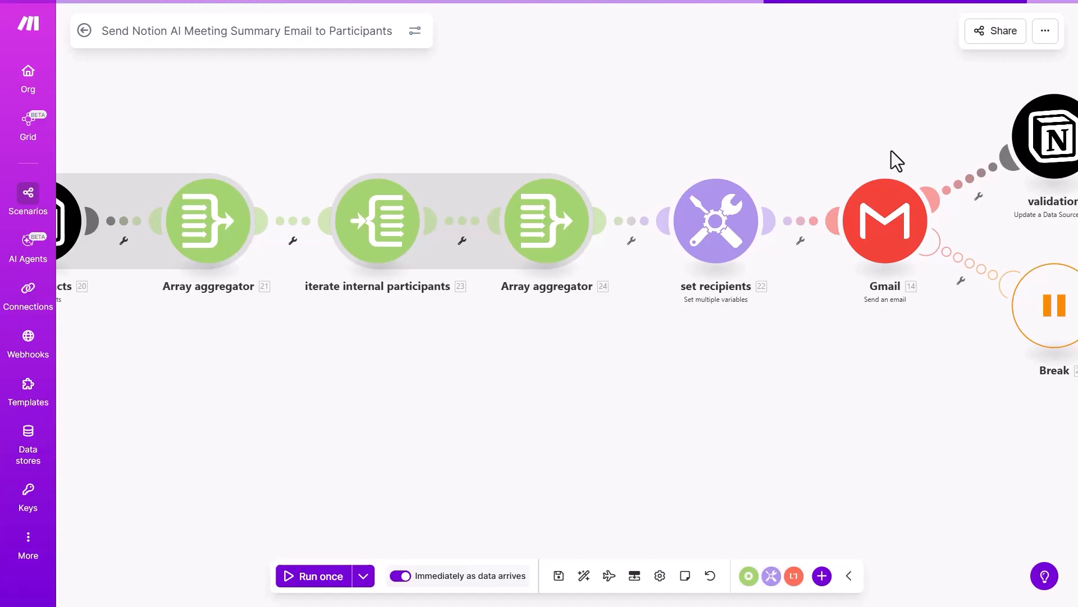
{"action": "left_click", "coordinate": [543, 213]}
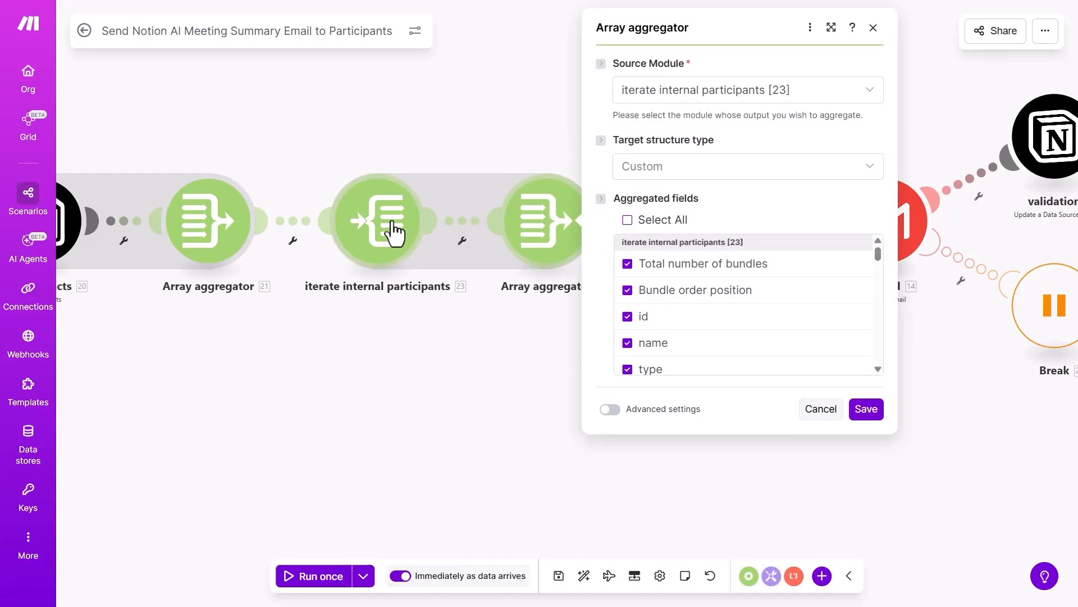
{"action": "scroll", "coordinate": [686, 303], "scroll_direction": "down", "scroll_amount": 5}
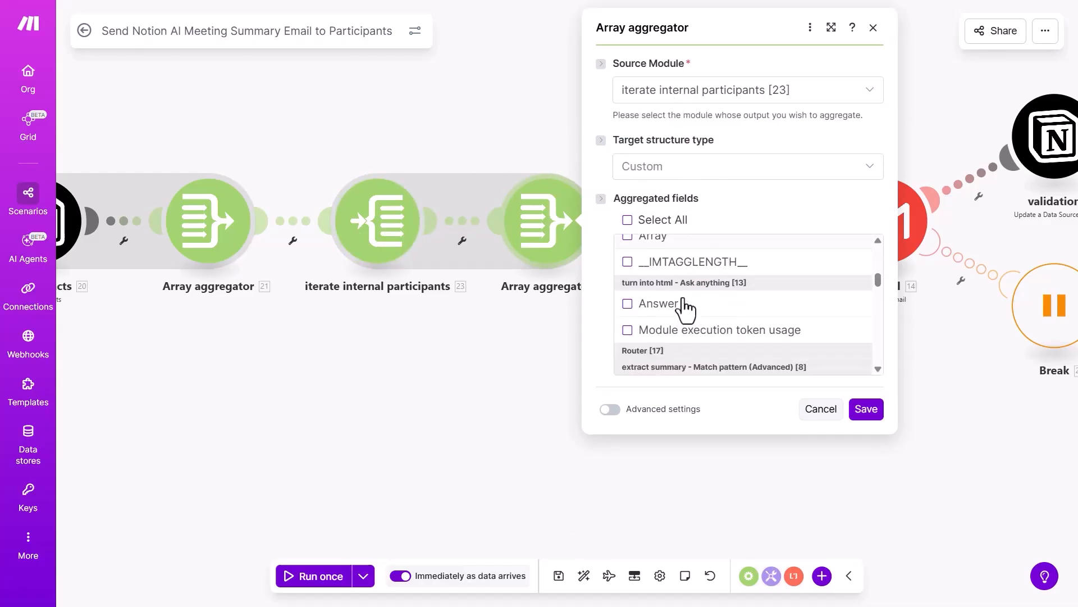
{"action": "scroll", "coordinate": [685, 306], "scroll_direction": "up", "scroll_amount": 5}
{"action": "left_click", "coordinate": [485, 287]}
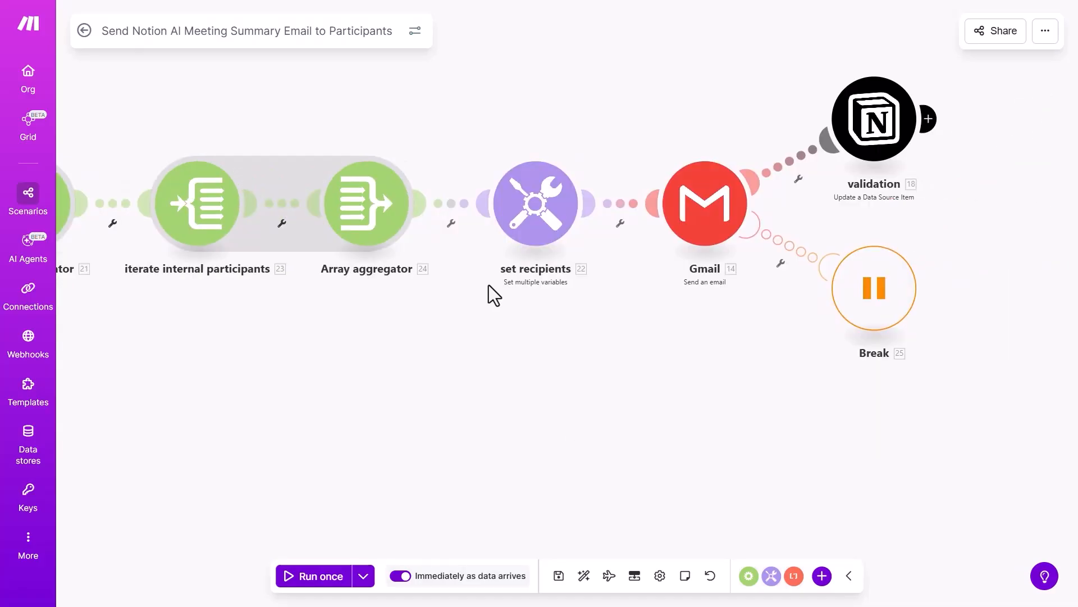
Examine the map expressions behind the external and internal variables in the set recipients module.
{"action": "left_click", "coordinate": [533, 216]}
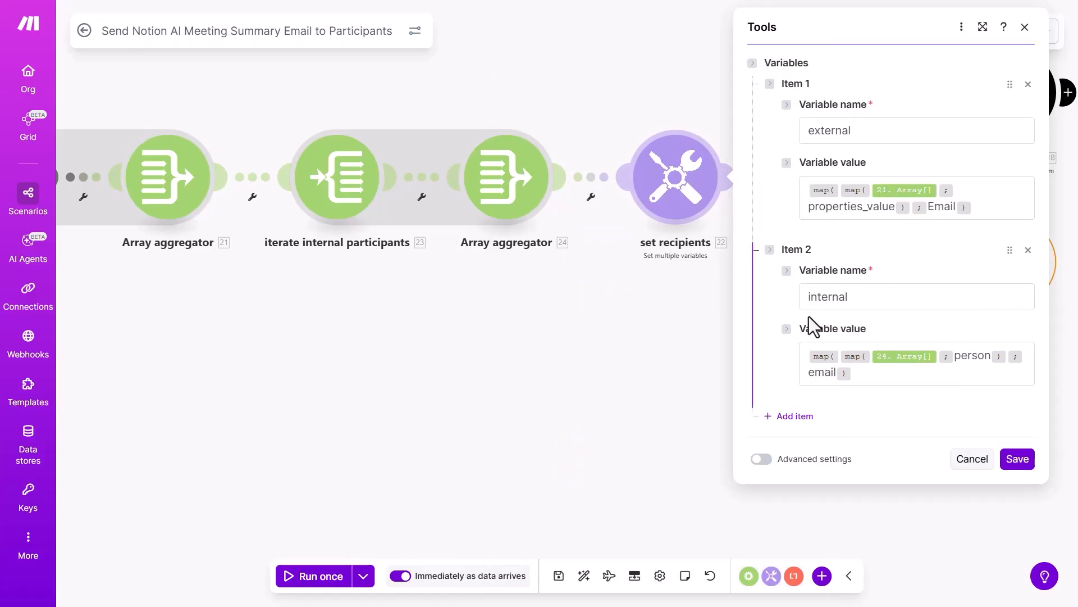
{"action": "left_click_drag", "start_coordinate": [591, 331], "coordinate": [532, 315]}
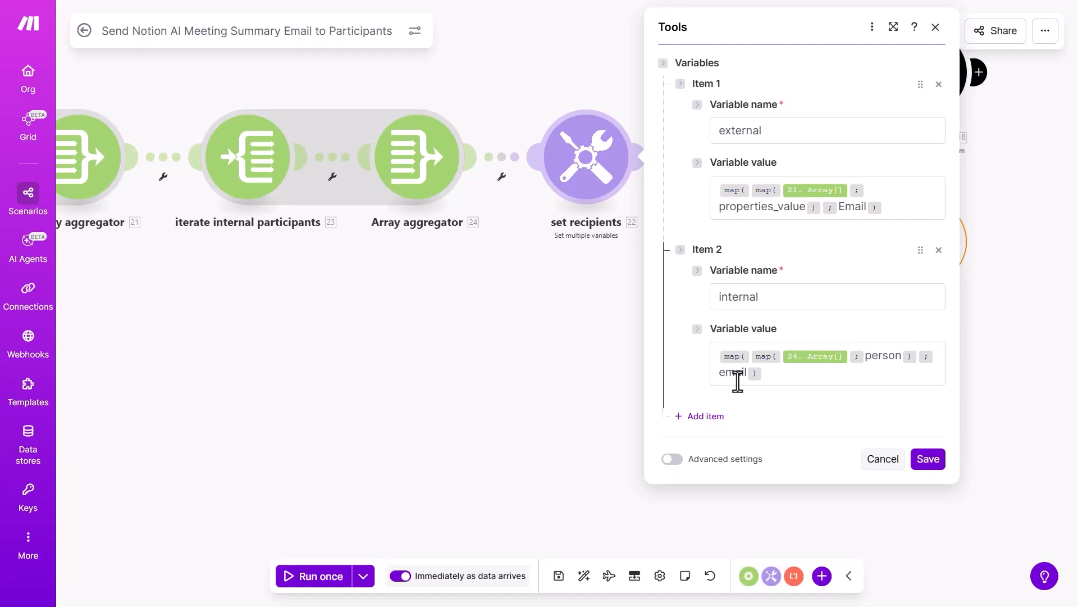
{"action": "left_click_drag", "start_coordinate": [178, 215], "coordinate": [247, 217]}
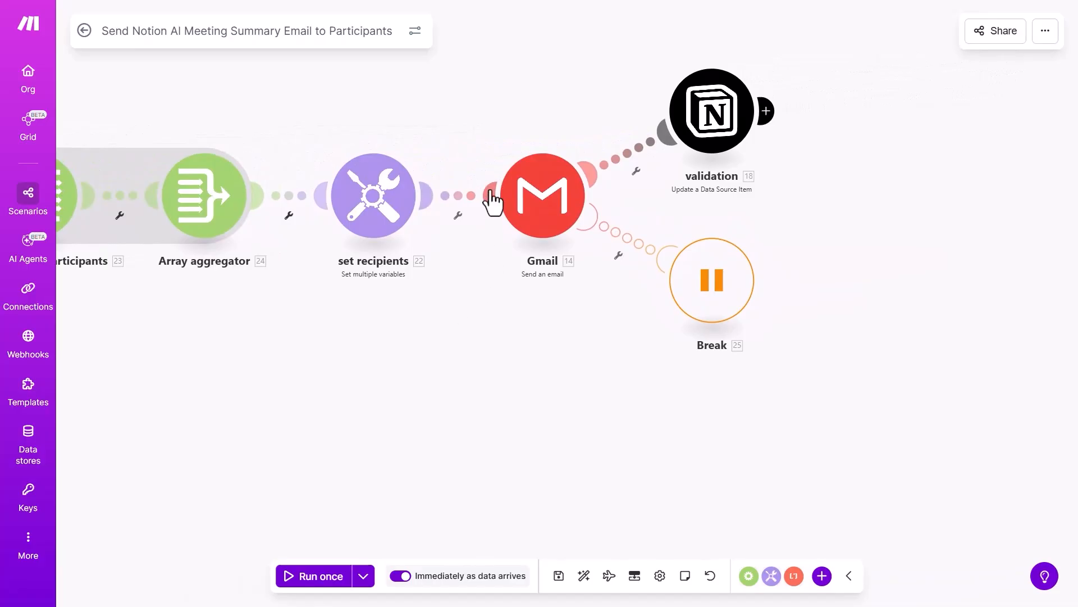
Review the Gmail module's recipient, subject, body type and HTML content.
{"action": "left_click", "coordinate": [556, 199]}
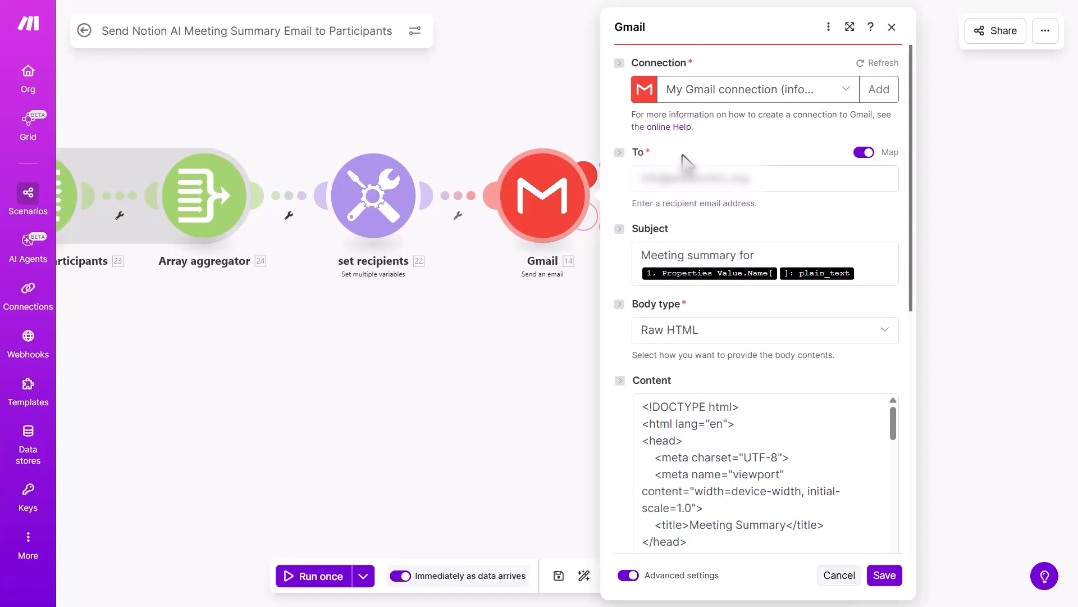
{"action": "scroll", "coordinate": [697, 209], "scroll_direction": "down", "scroll_amount": 1}
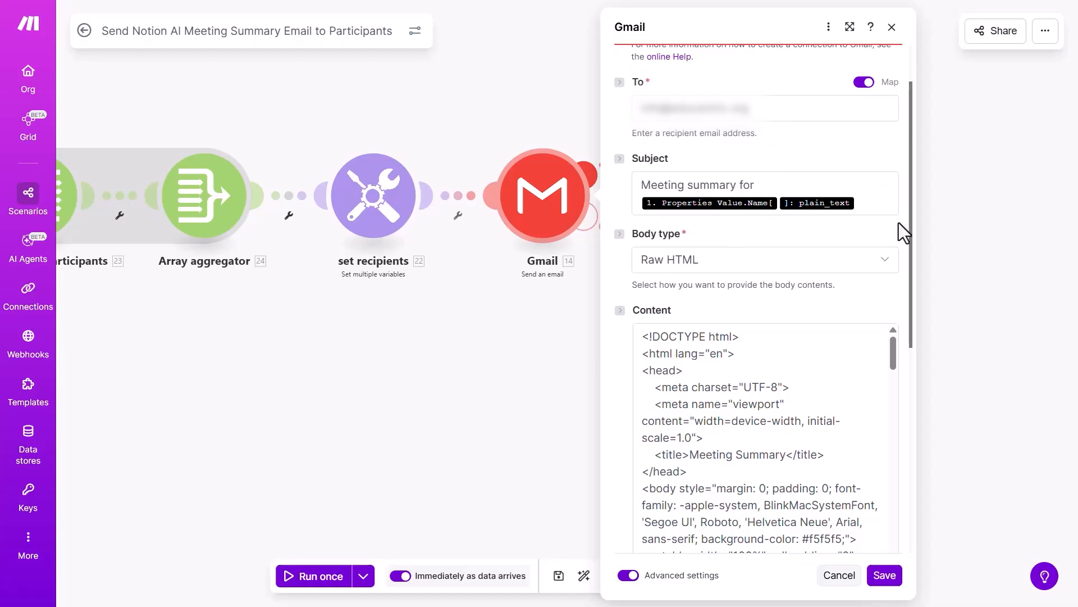
{"action": "scroll", "coordinate": [899, 222], "scroll_direction": "down", "scroll_amount": 6}
{"action": "scroll", "coordinate": [664, 386], "scroll_direction": "up", "scroll_amount": 8}
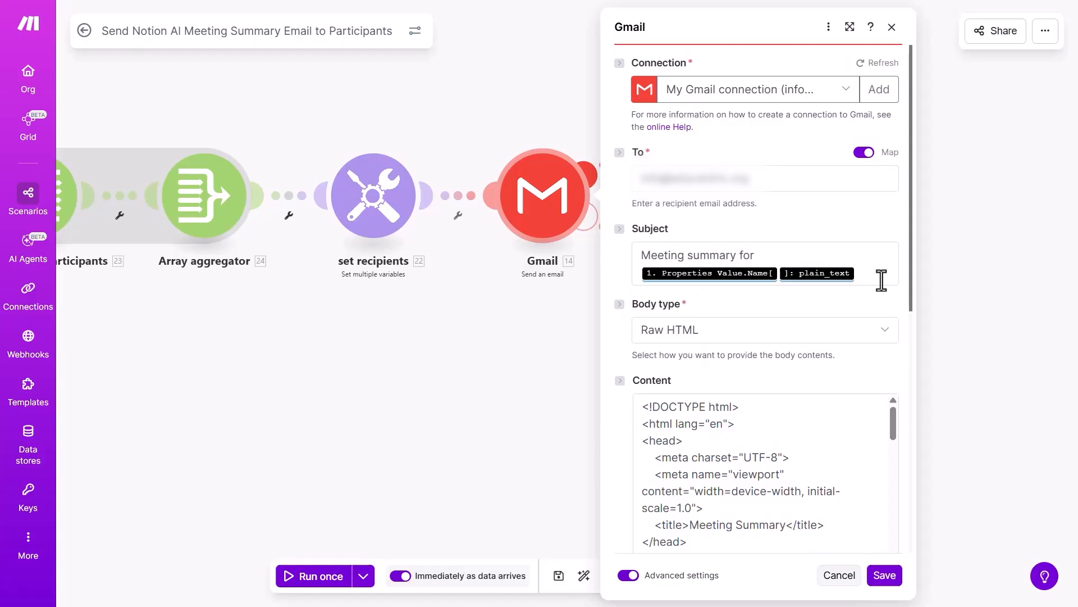
{"action": "scroll", "coordinate": [717, 334], "scroll_direction": "down", "scroll_amount": 5}
{"action": "left_click_drag", "start_coordinate": [893, 299], "coordinate": [895, 544]}
Examine the Gmail module's BCC recipients expression that merges and deduplicates the internal and external arrays.
{"action": "scroll", "coordinate": [648, 435], "scroll_direction": "down", "scroll_amount": 5}
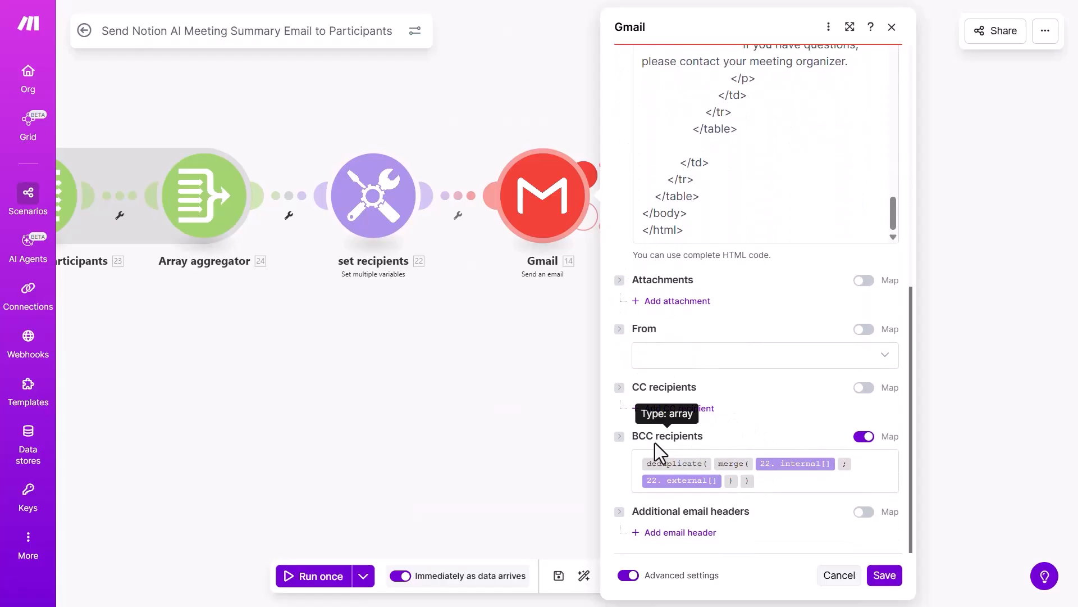
{"action": "left_click", "coordinate": [805, 478]}
{"action": "left_click", "coordinate": [378, 189]}
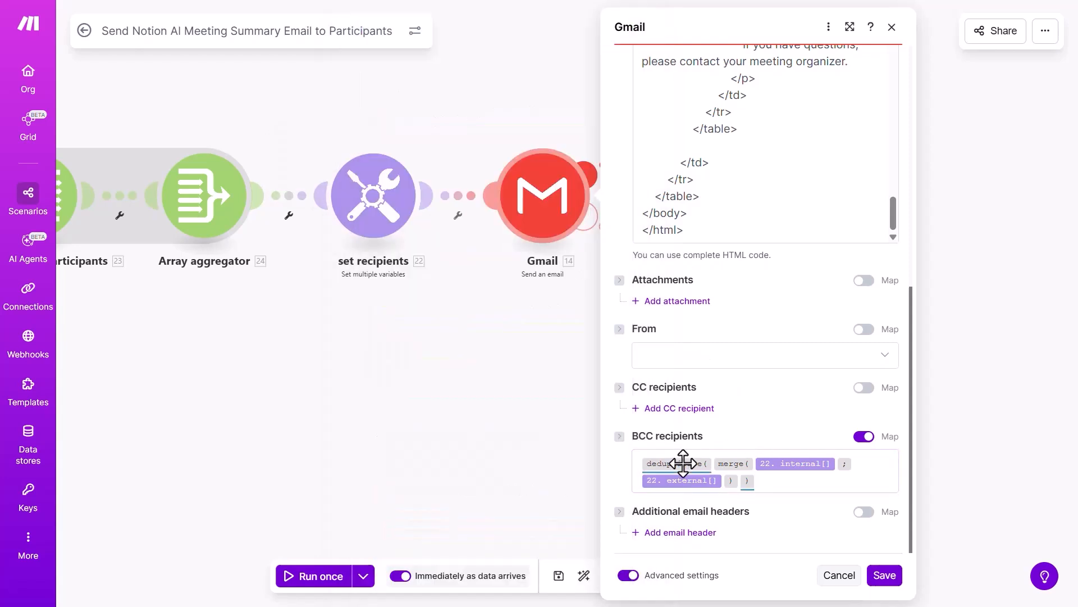
{"action": "mouse_move", "coordinate": [683, 464]}
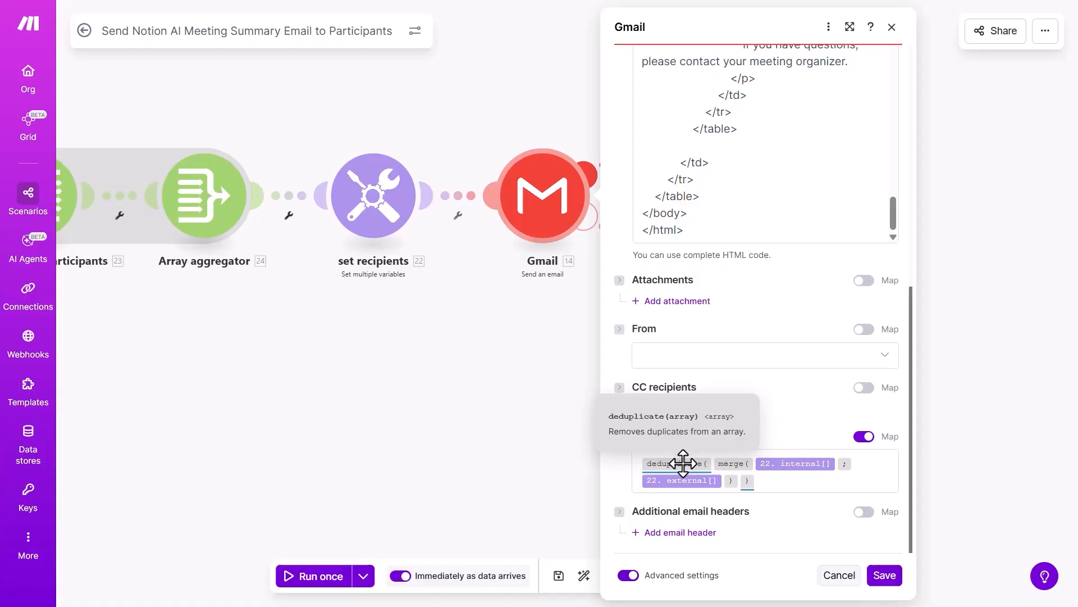
{"action": "left_click", "coordinate": [558, 346]}
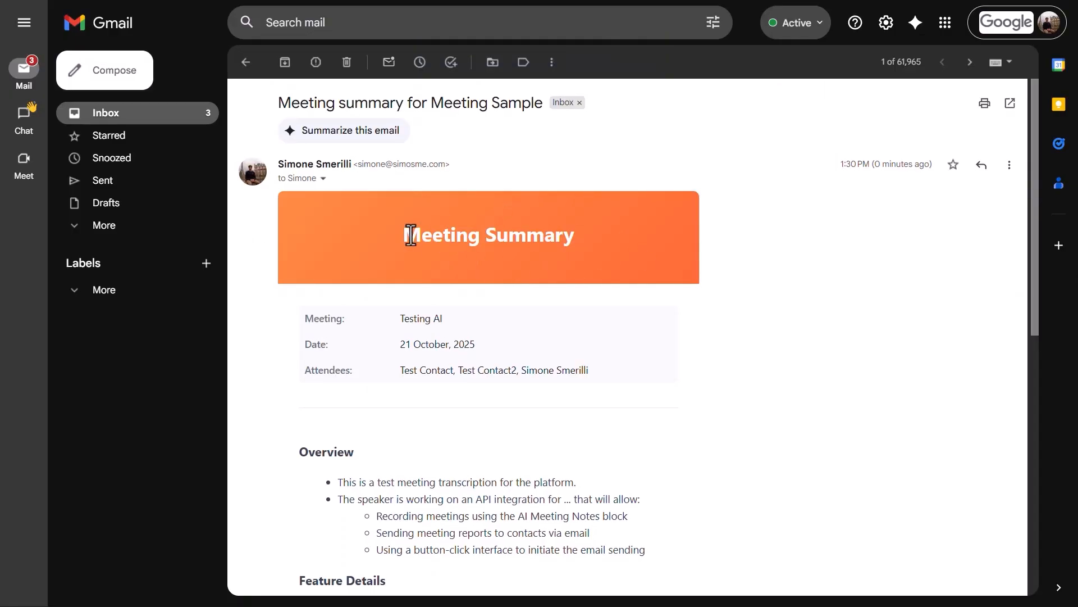
In the received meeting summary email in Gmail, examine the subject line and the date and attendees details.
{"action": "left_click_drag", "start_coordinate": [278, 102], "coordinate": [427, 102]}
{"action": "left_click_drag", "start_coordinate": [430, 102], "coordinate": [539, 103]}
{"action": "left_click", "coordinate": [539, 103]}
{"action": "scroll", "coordinate": [539, 103], "scroll_direction": "down", "scroll_amount": 1}
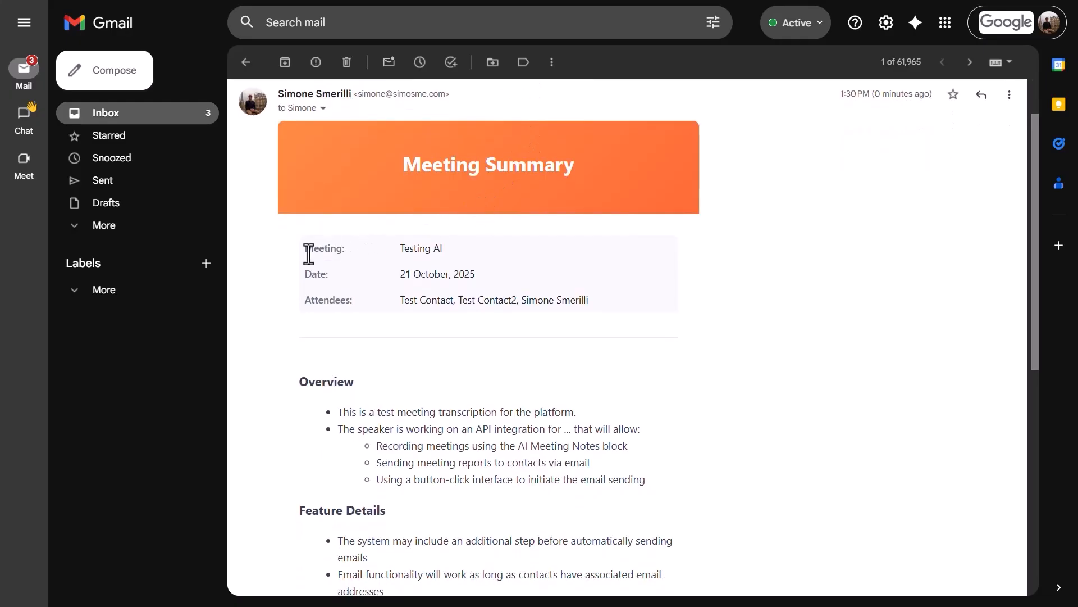
{"action": "left_click_drag", "start_coordinate": [400, 274], "coordinate": [475, 276]}
{"action": "left_click_drag", "start_coordinate": [400, 301], "coordinate": [598, 304]}
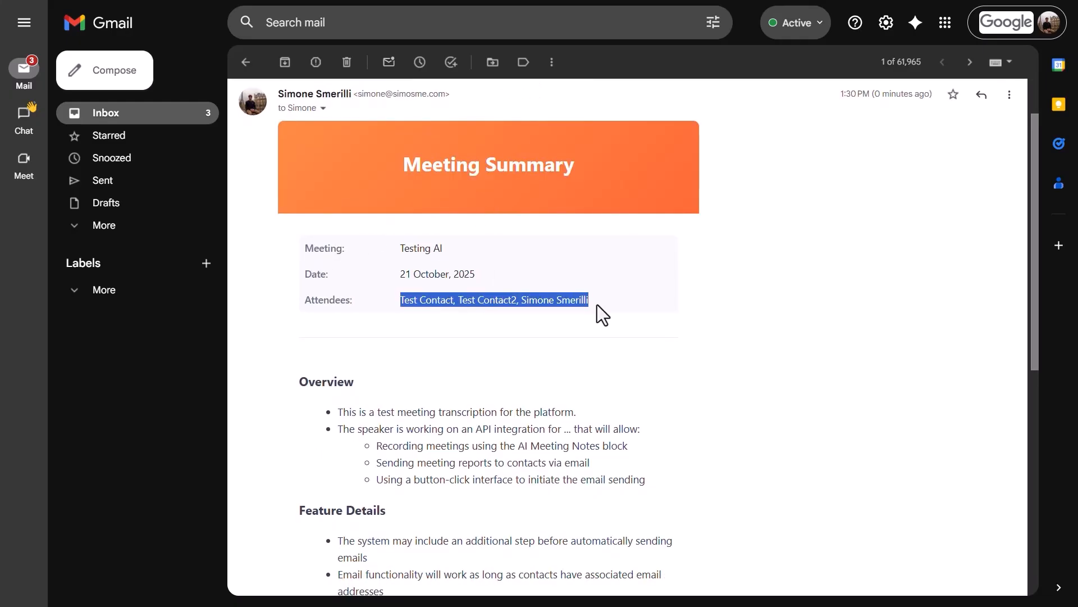
{"action": "left_click", "coordinate": [597, 304]}
Read through the summary sections in the body of the received email.
{"action": "scroll", "coordinate": [430, 184], "scroll_direction": "down", "scroll_amount": 3}
{"action": "left_click_drag", "start_coordinate": [296, 171], "coordinate": [640, 433]}
{"action": "left_click", "coordinate": [640, 432]}
{"action": "scroll", "coordinate": [625, 379], "scroll_direction": "down", "scroll_amount": 3}
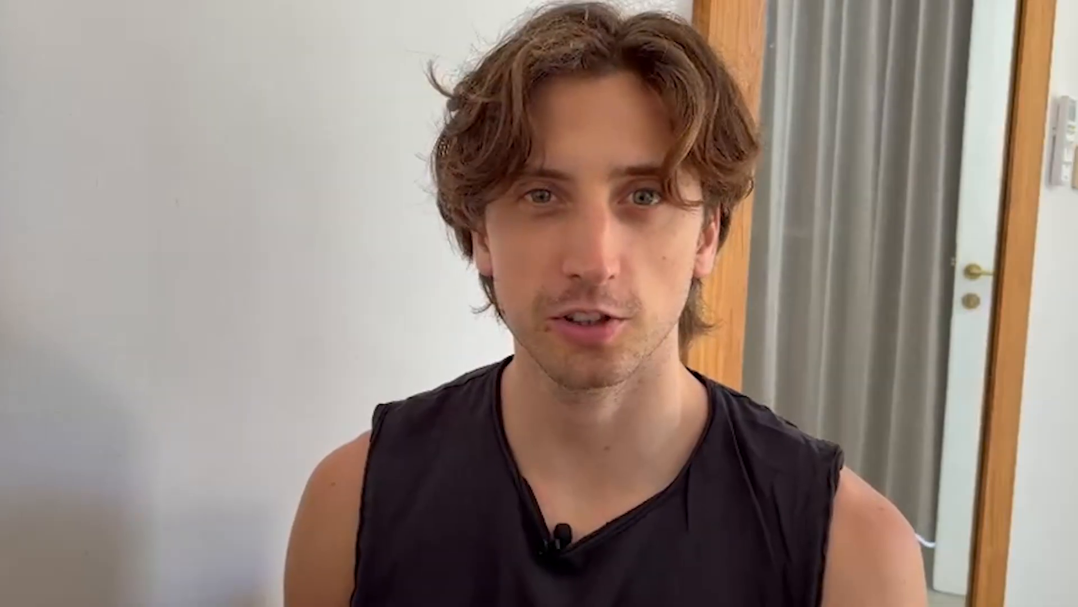